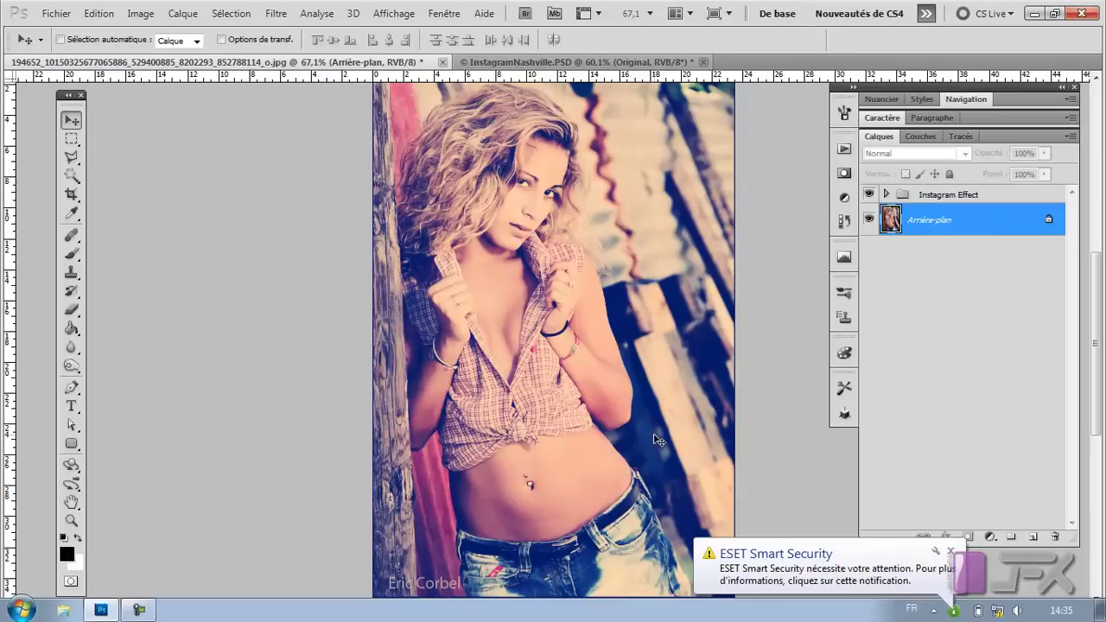
Step: Dismiss the ESET notice, compare the portrait with the Instagram Effect group hidden and shown, then select it
click(952, 550)
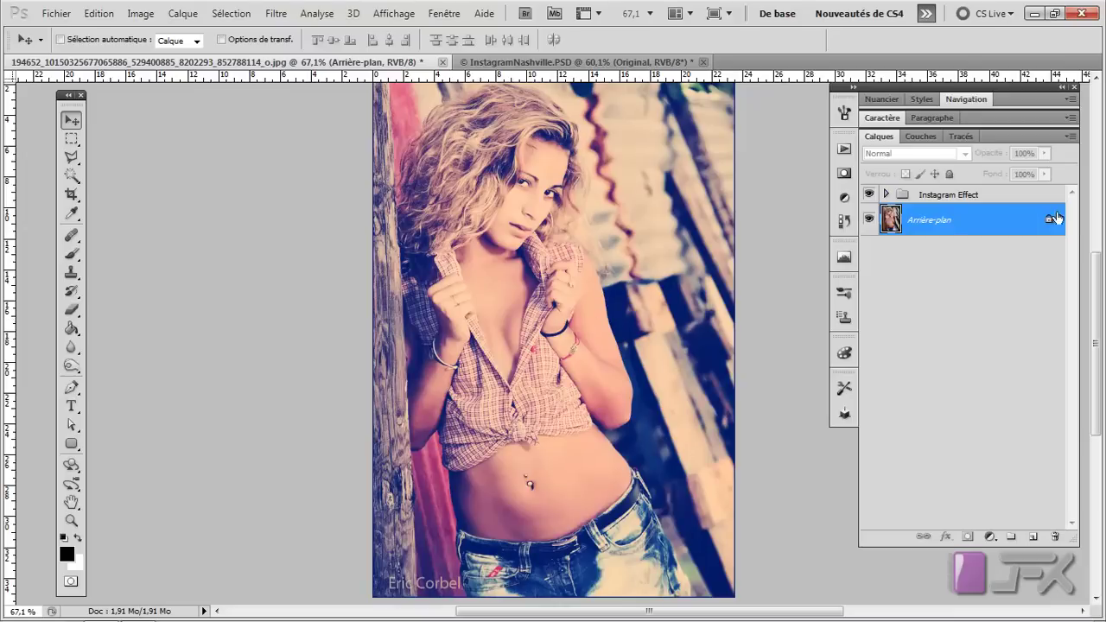
click(870, 195)
click(871, 197)
scroll(664, 255, down, 2)
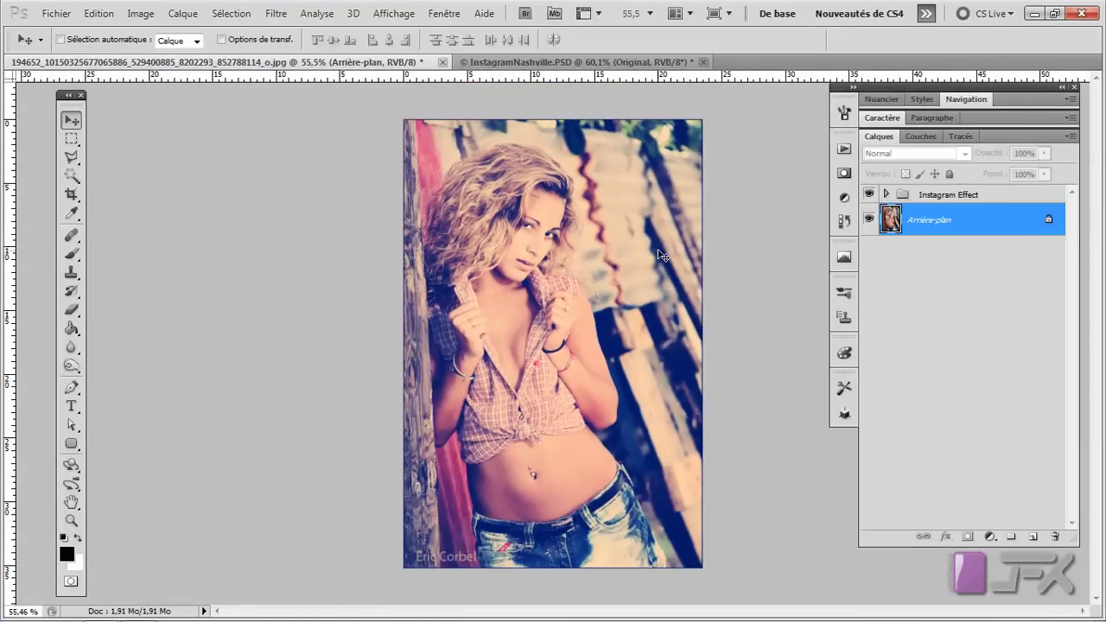
scroll(662, 255, up, 1)
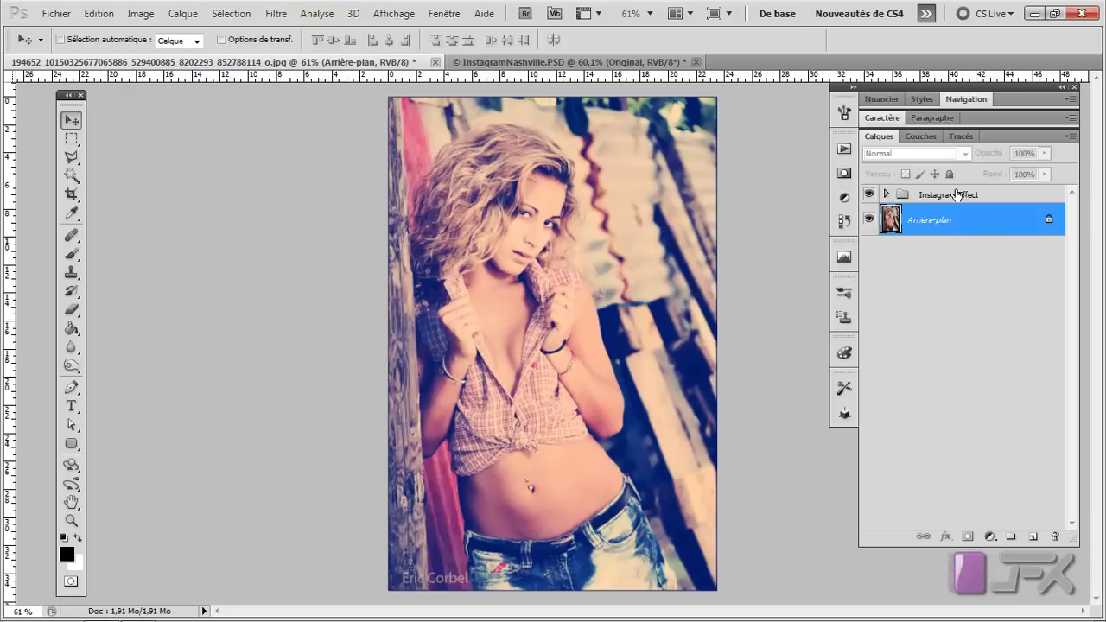
click(929, 200)
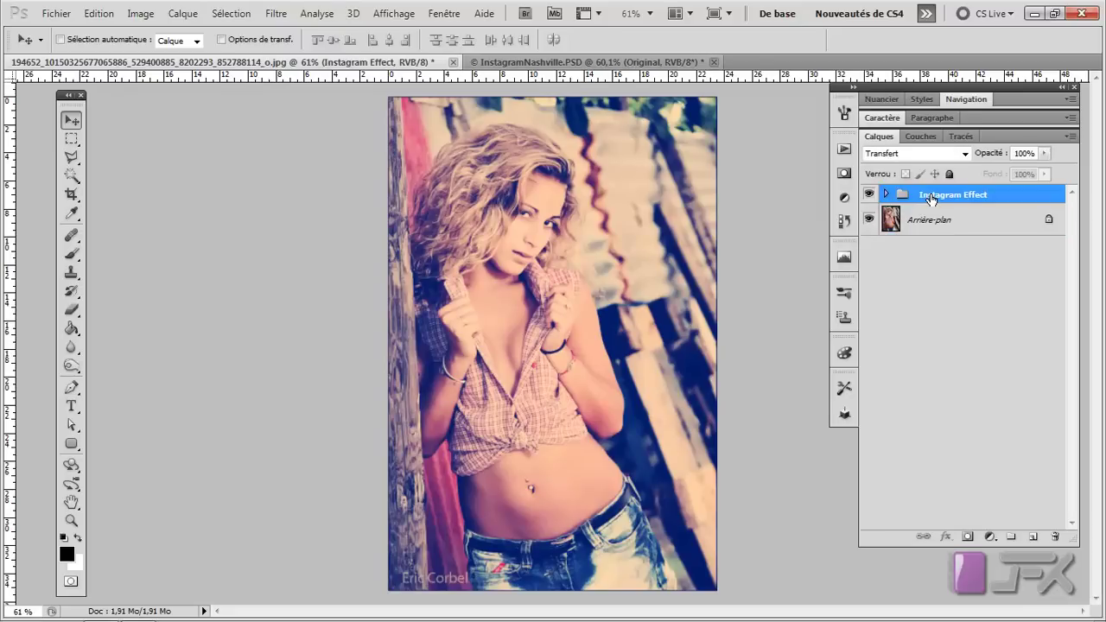
Step: Delete the Instagram Effect group and add a solid colour fill layer of f7d9ad
key(Delete)
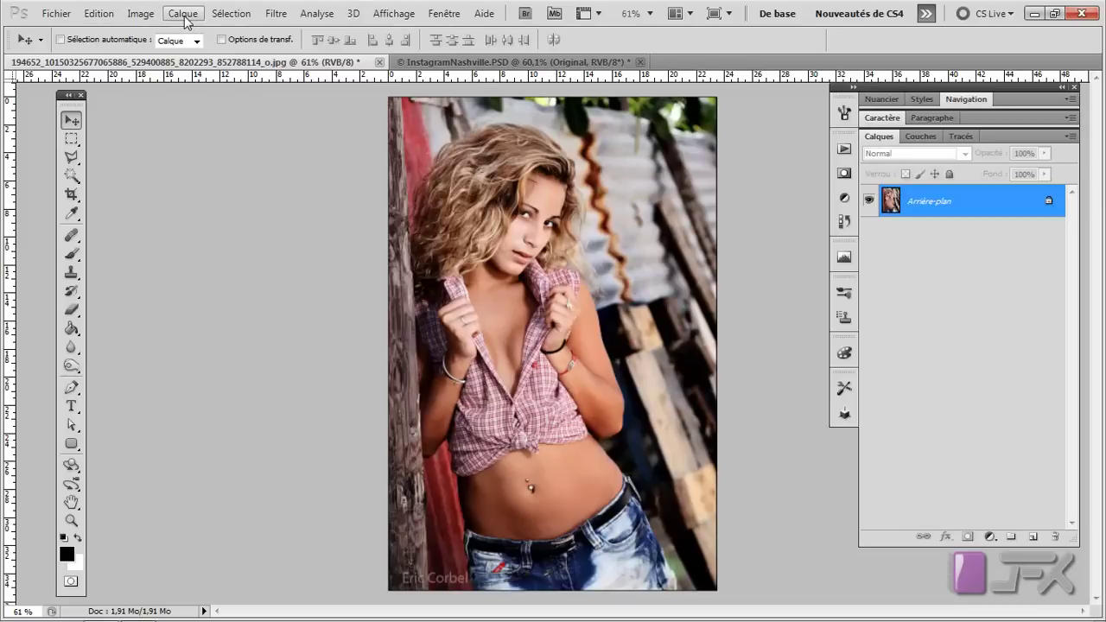
click(184, 15)
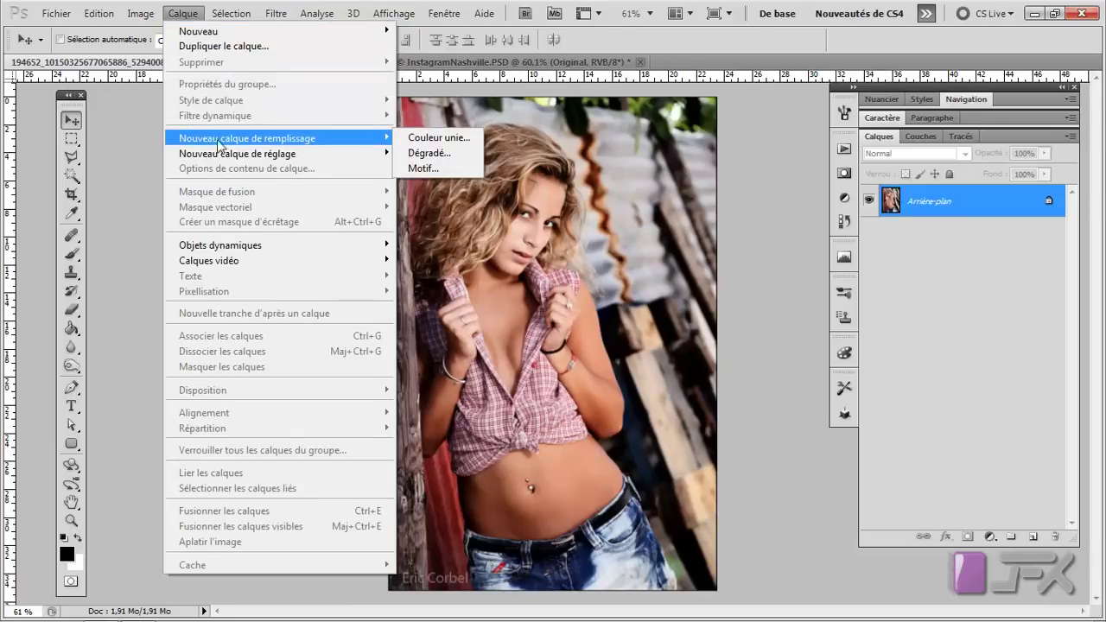
mouse_move(247, 138)
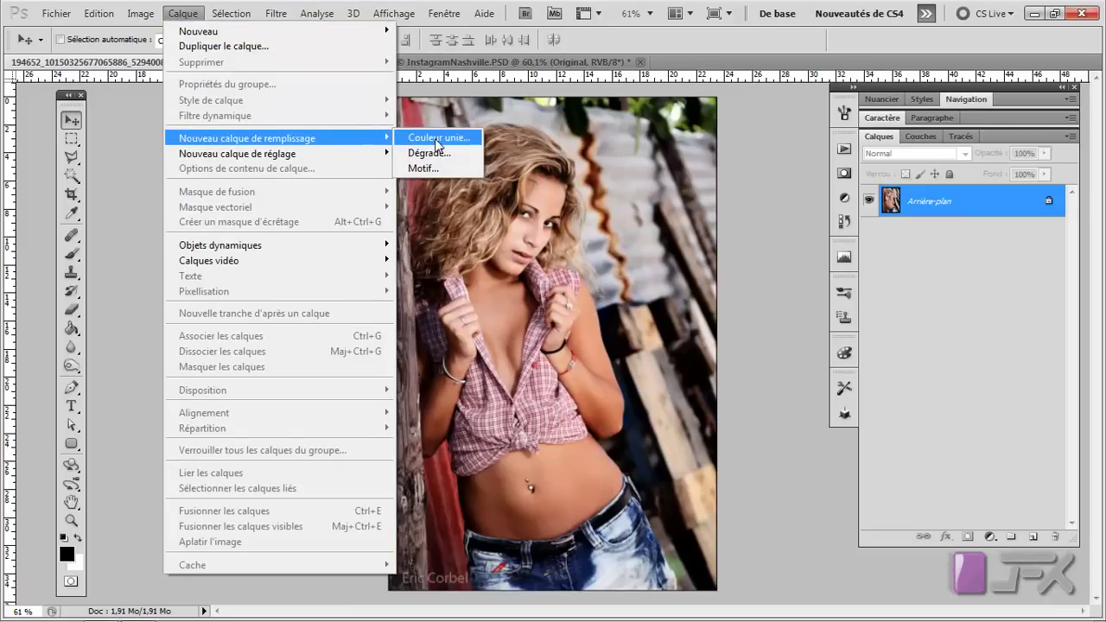
click(439, 143)
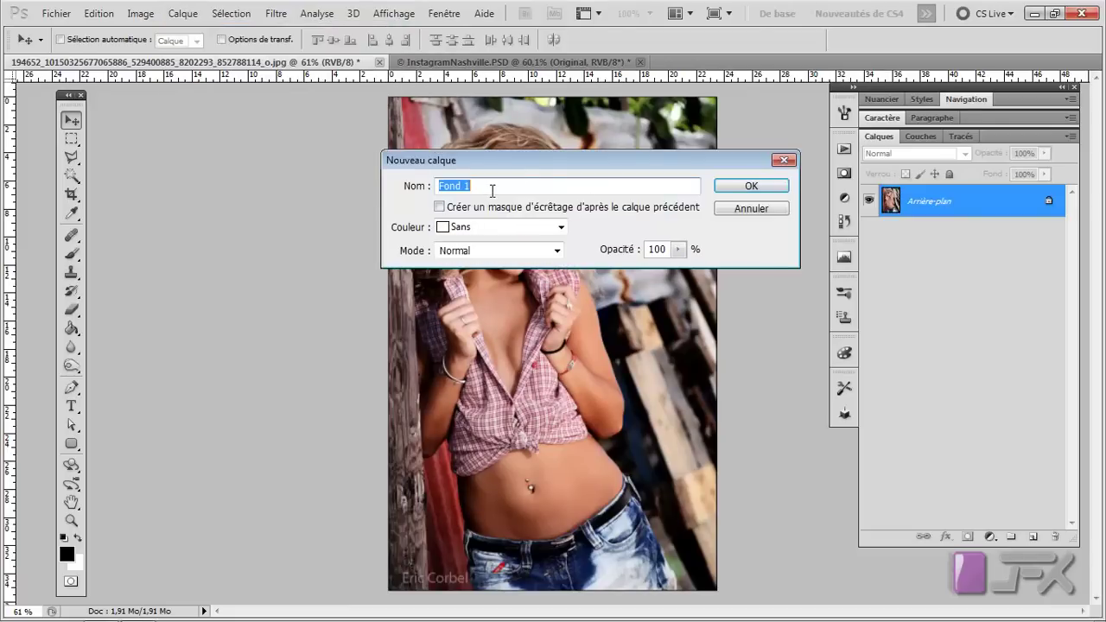
click(744, 187)
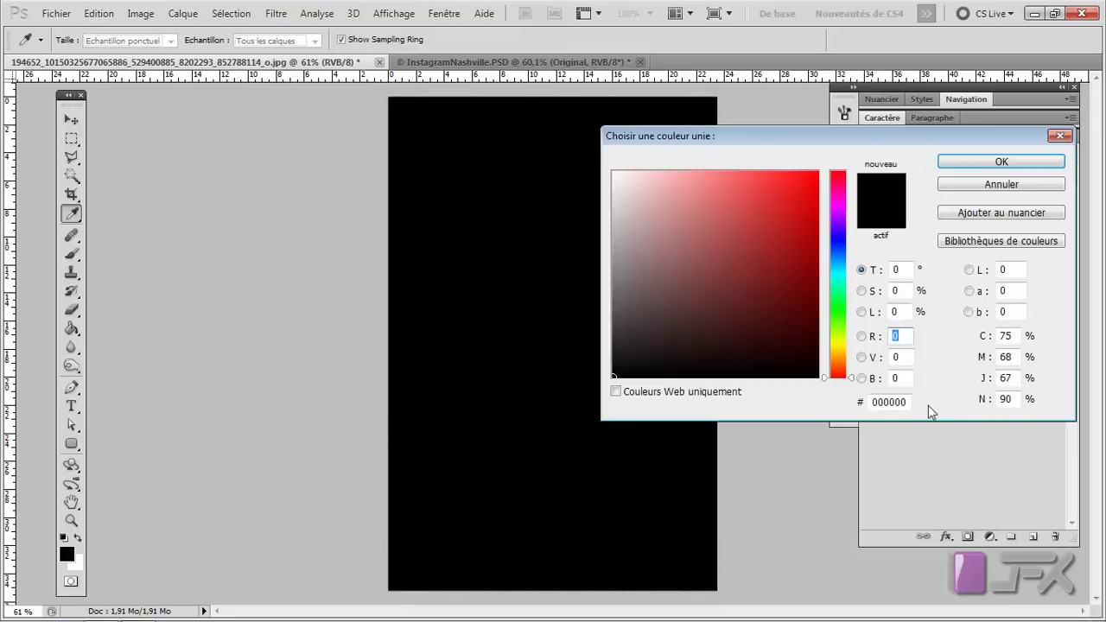
drag(913, 403, 851, 403)
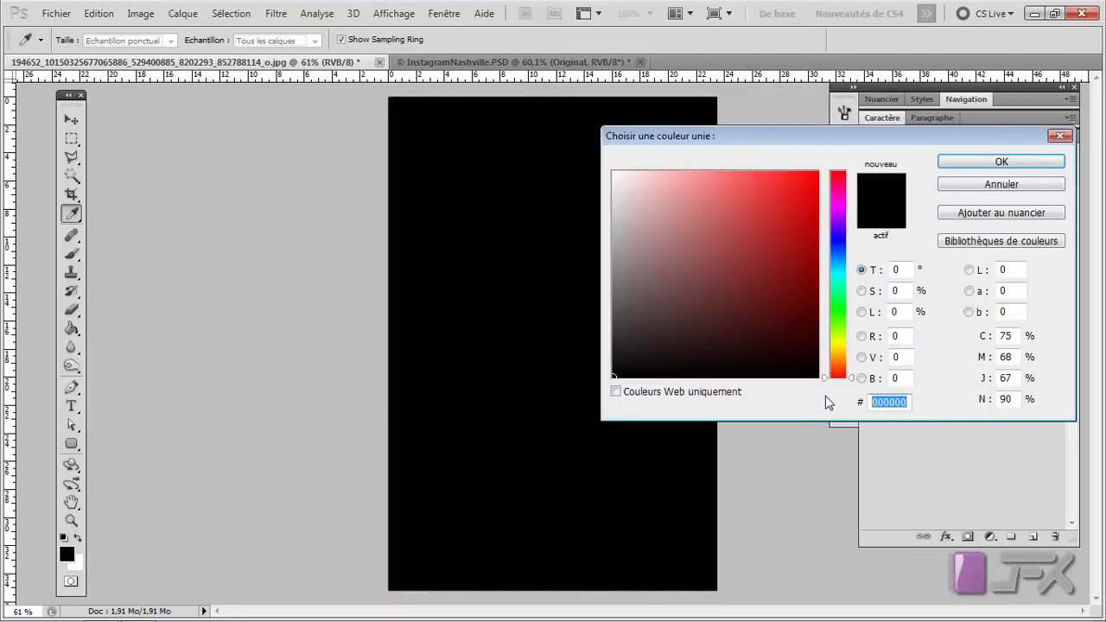
text(f7d9ad)
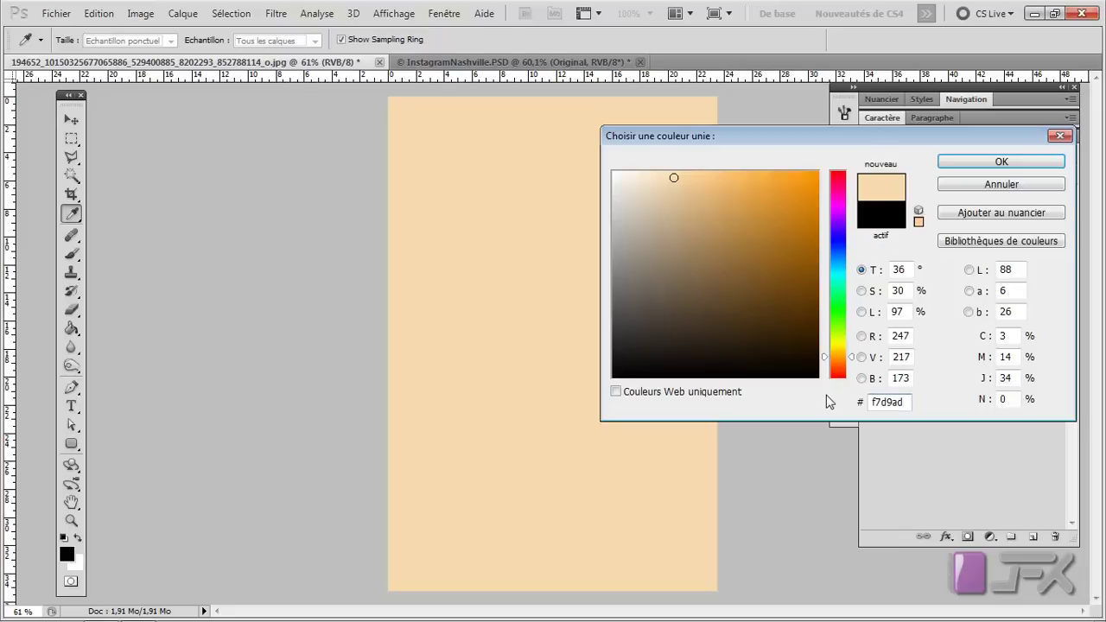
key(Return)
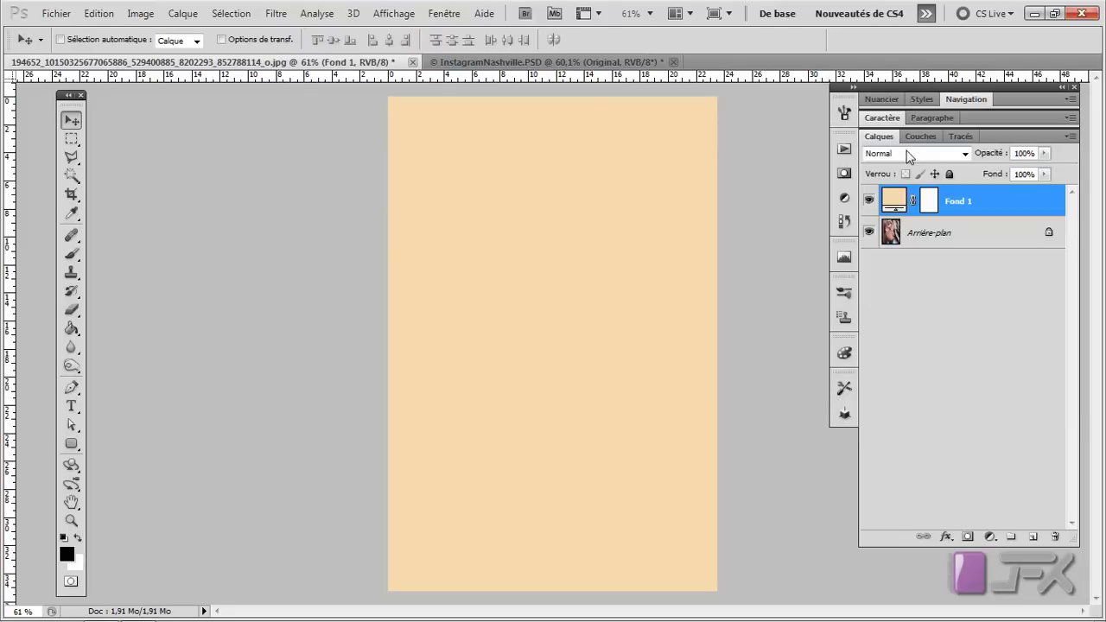
Step: Set the peach fill layer's blend mode to Produit (Multiply), then select the background layer
click(951, 154)
click(880, 218)
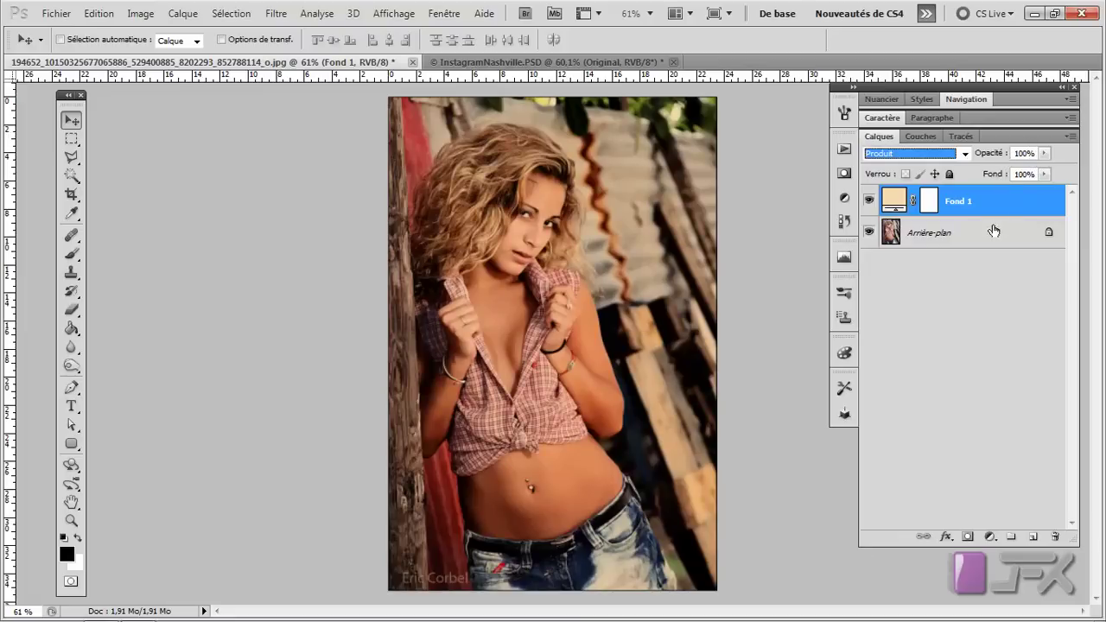
click(938, 237)
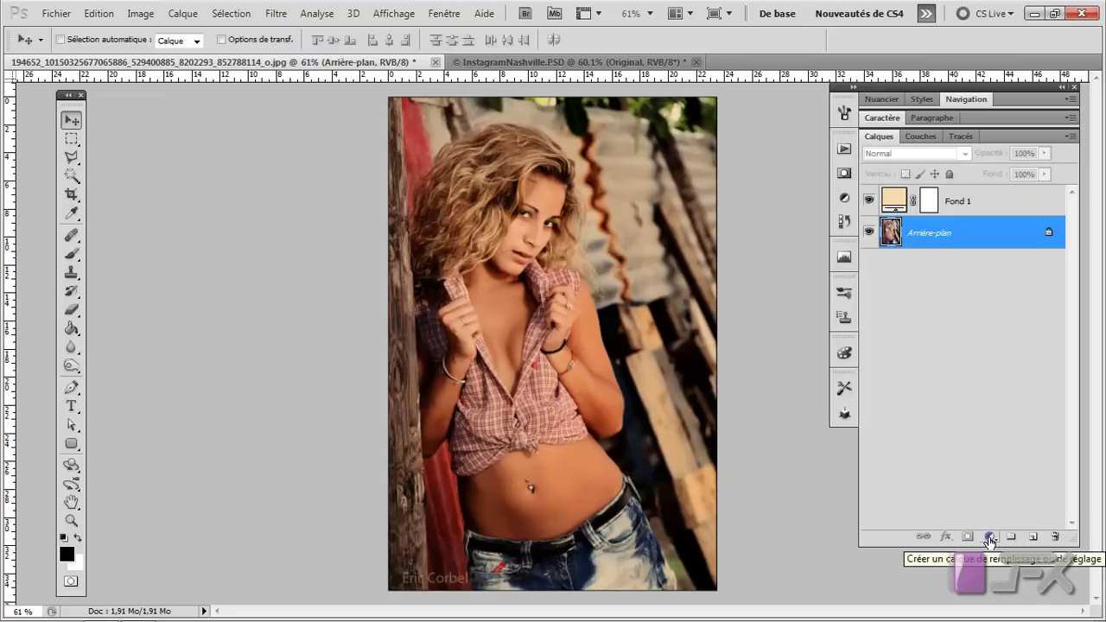
Step: Add a Courbes adjustment layer and raise the green black-point output to 37
click(990, 538)
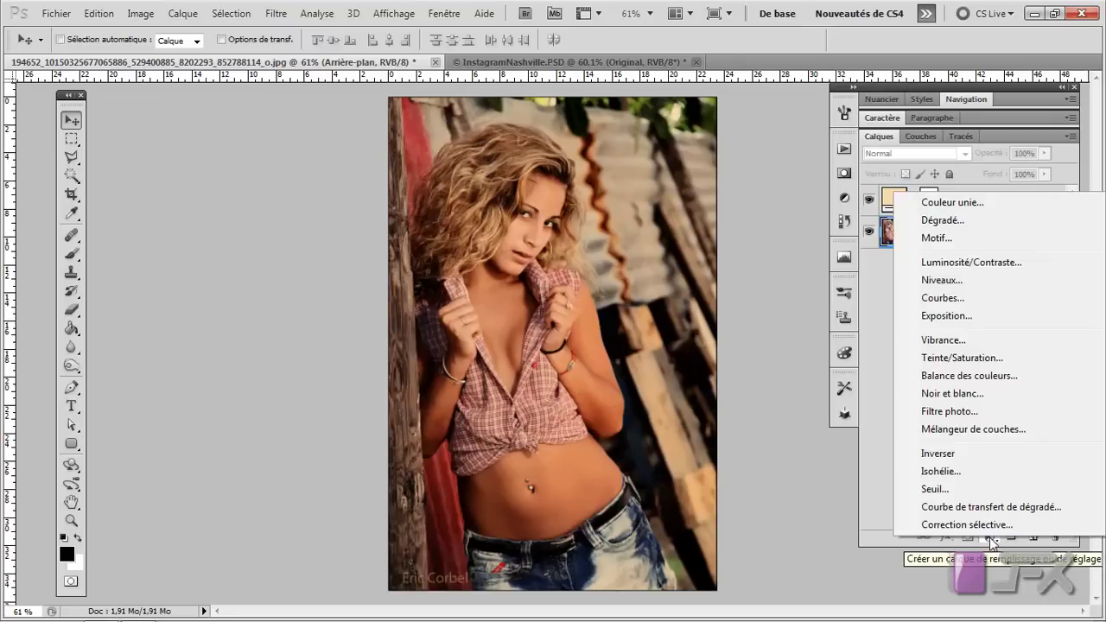
click(958, 297)
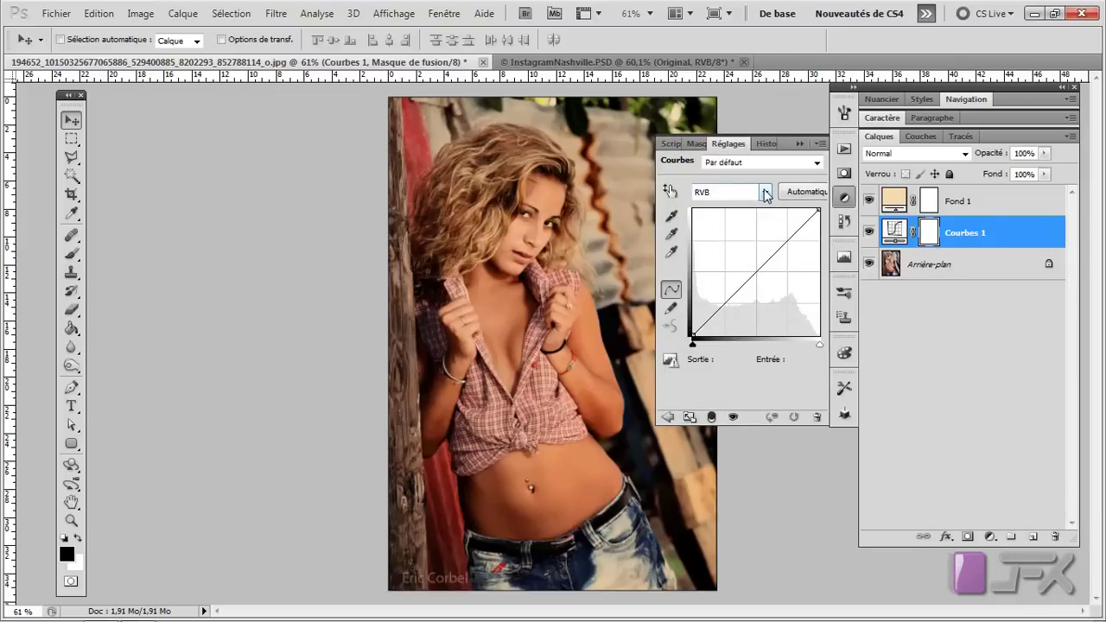
click(765, 193)
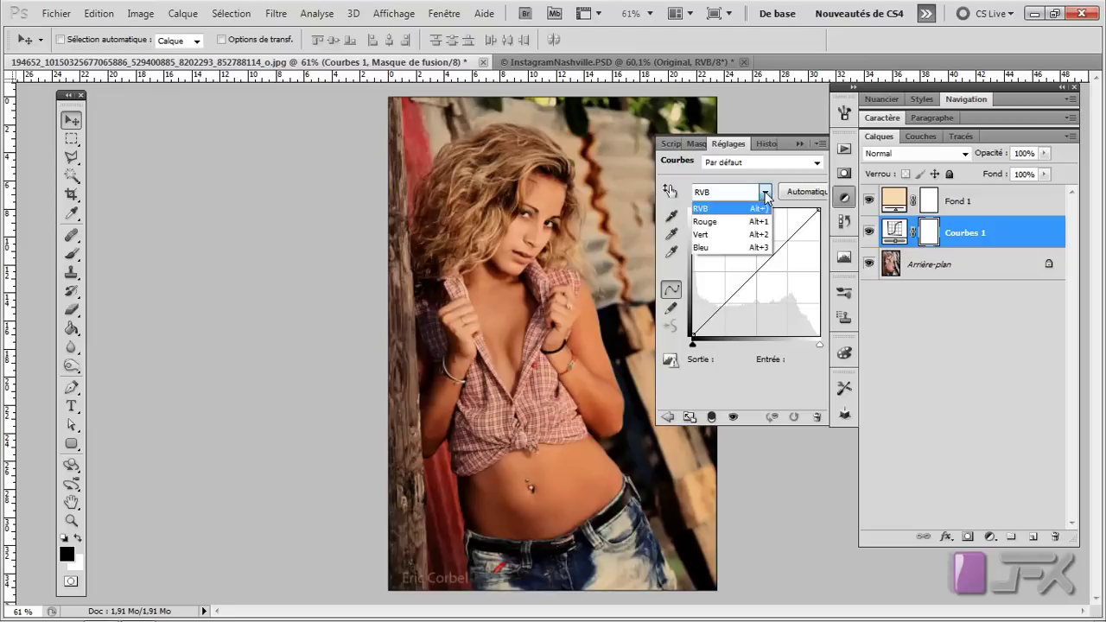
click(741, 242)
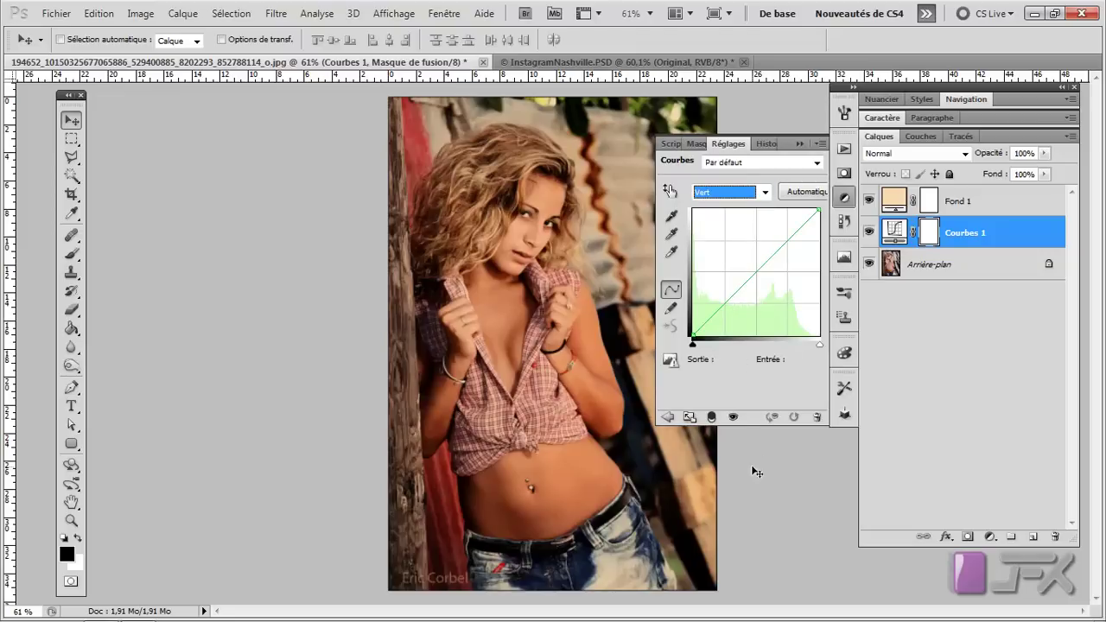
click(693, 345)
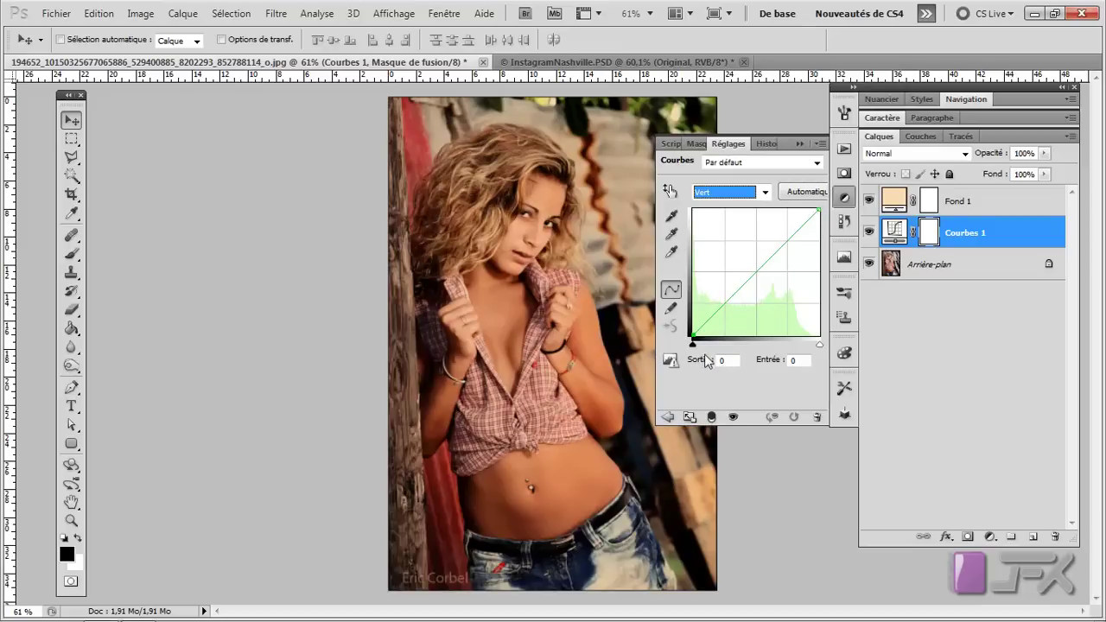
click(724, 362)
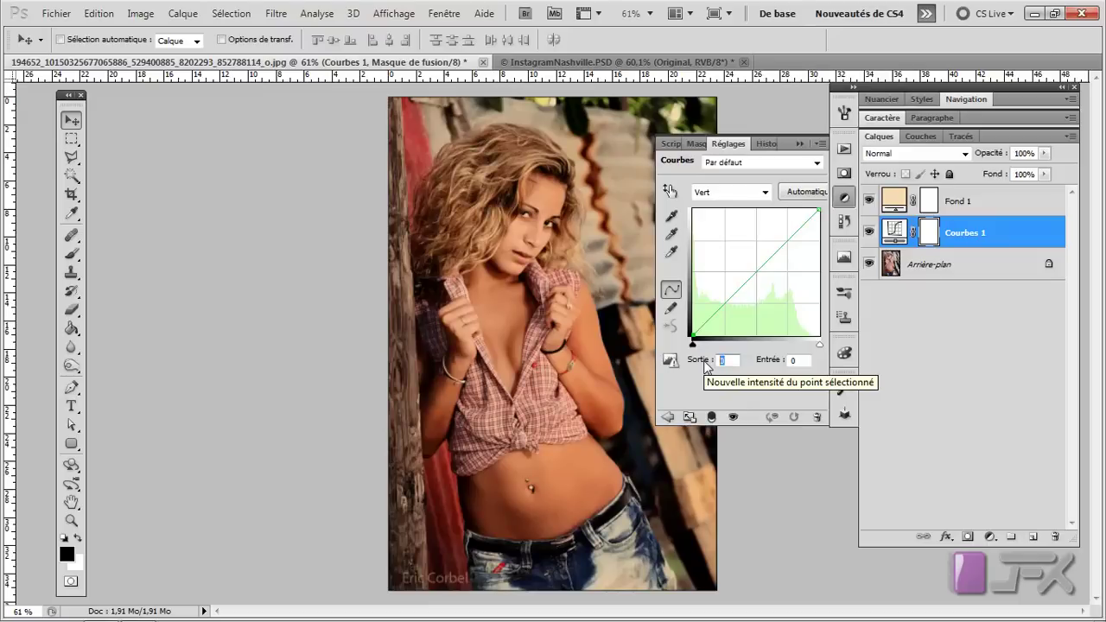
text(37)
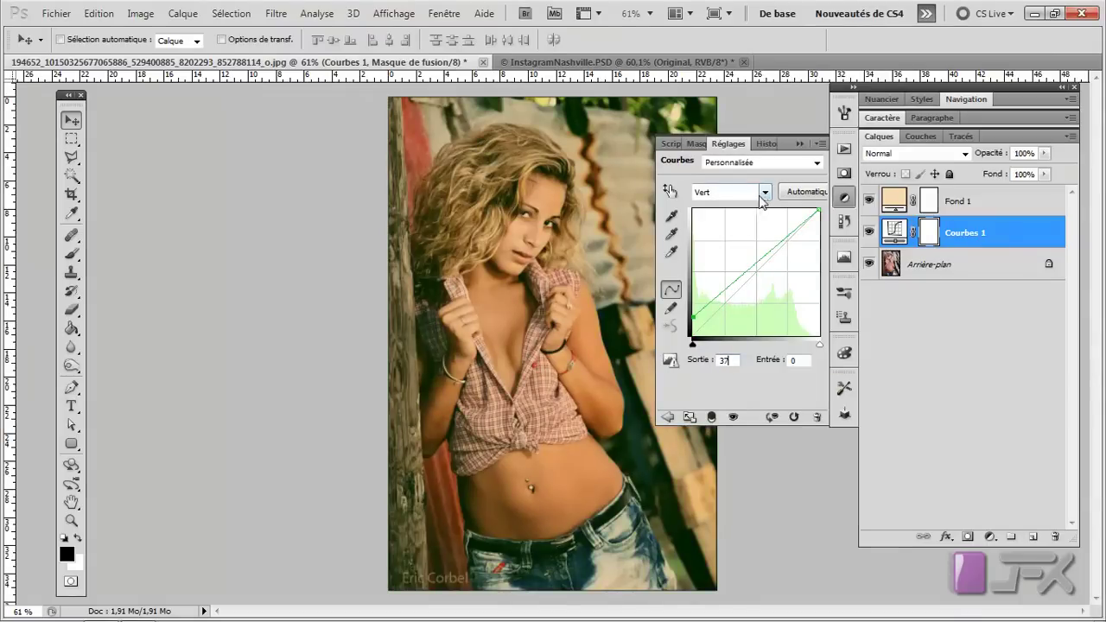
Step: Raise the blue channel's black-point output to 133
click(764, 192)
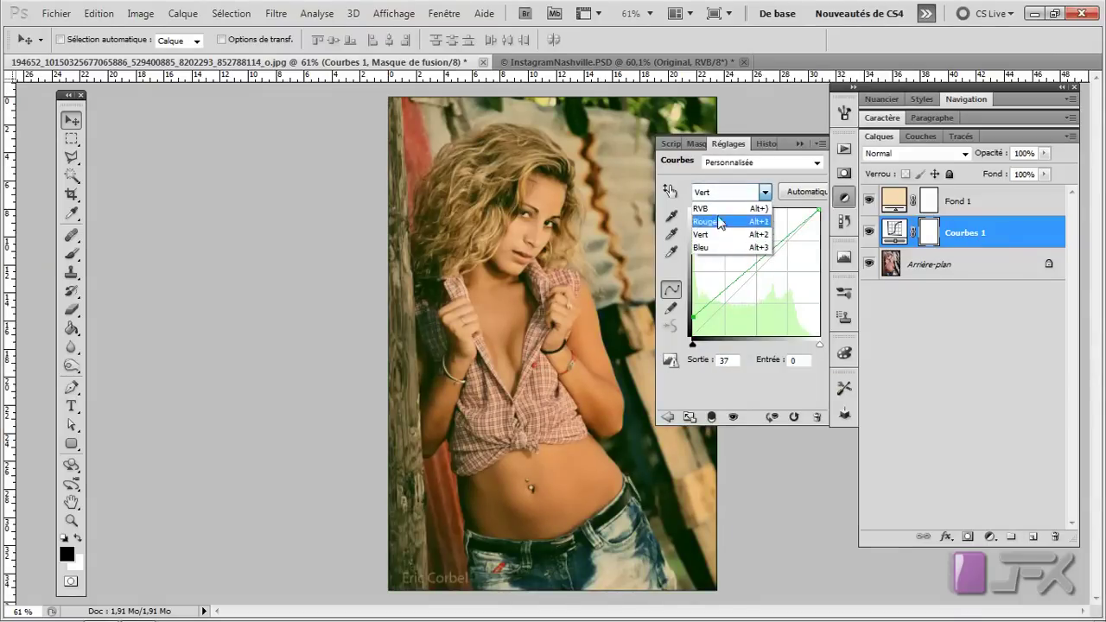
click(707, 246)
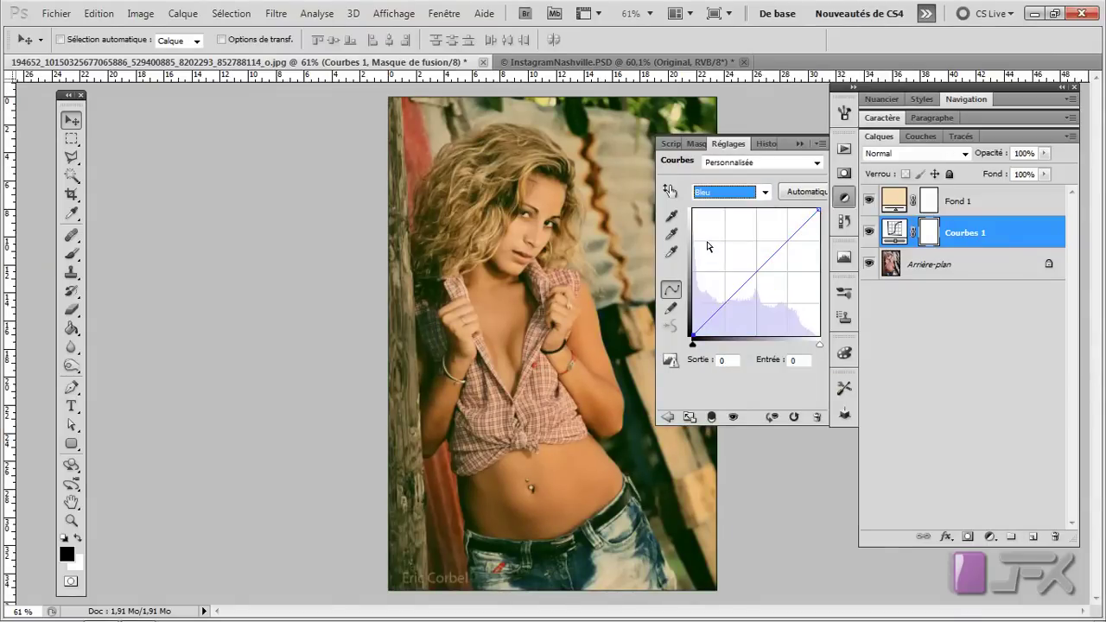
click(720, 361)
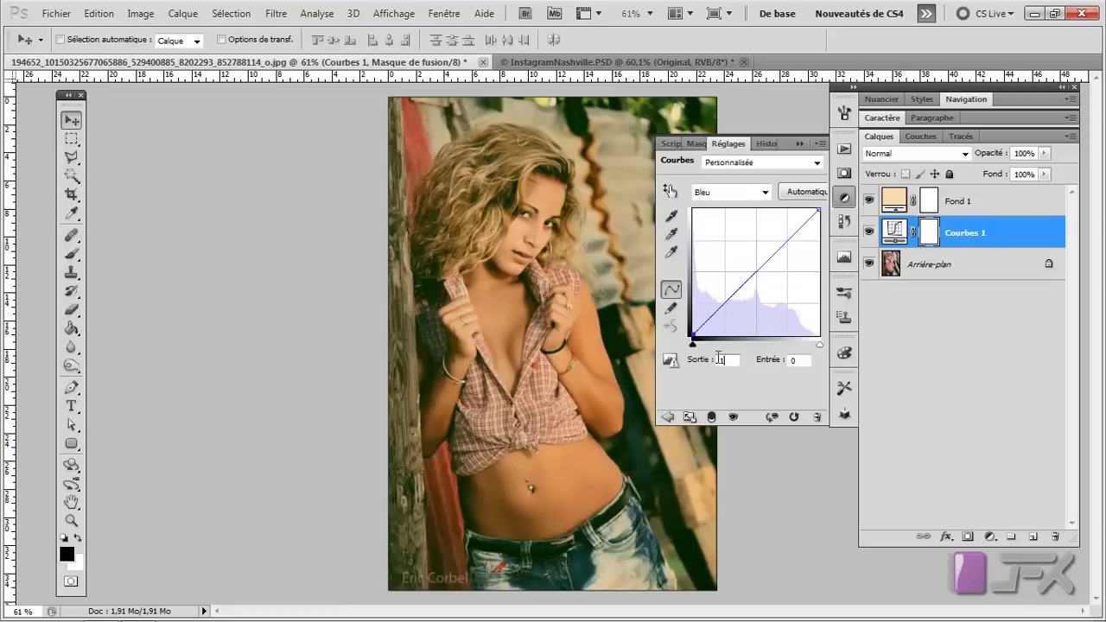
text(133)
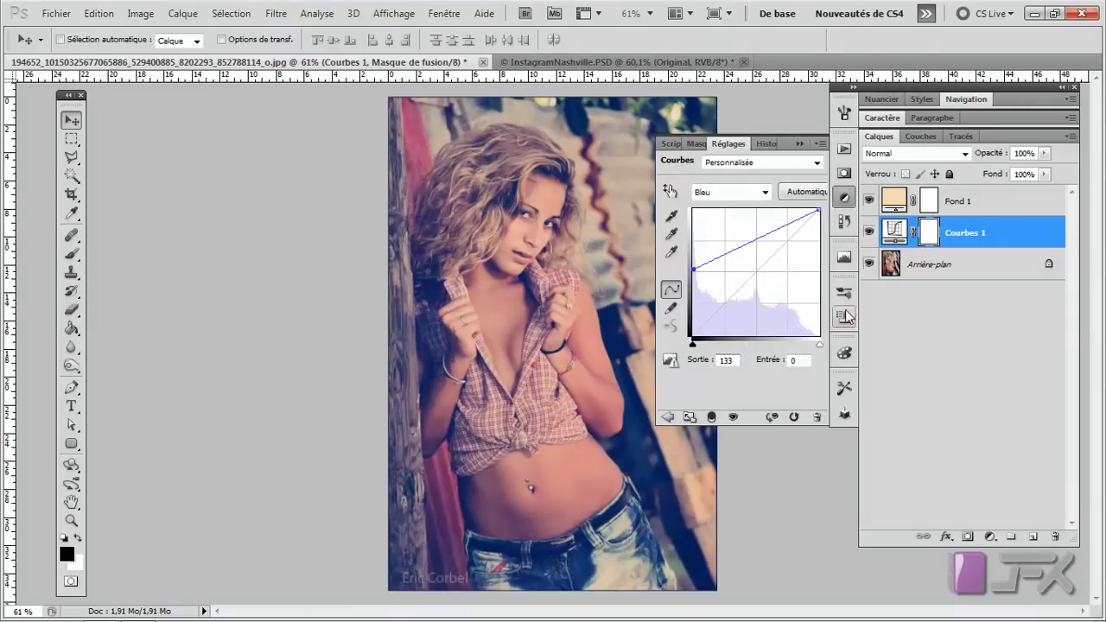
click(991, 536)
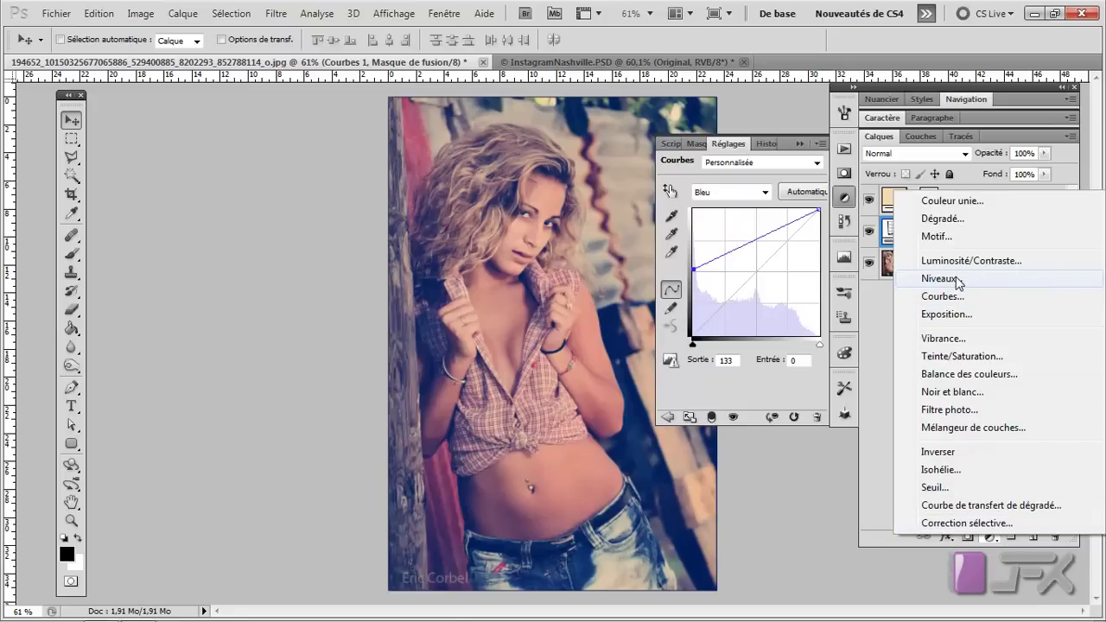
Step: Add a Niveaux layer with midtones at 1,36 and the white input at 236
click(938, 279)
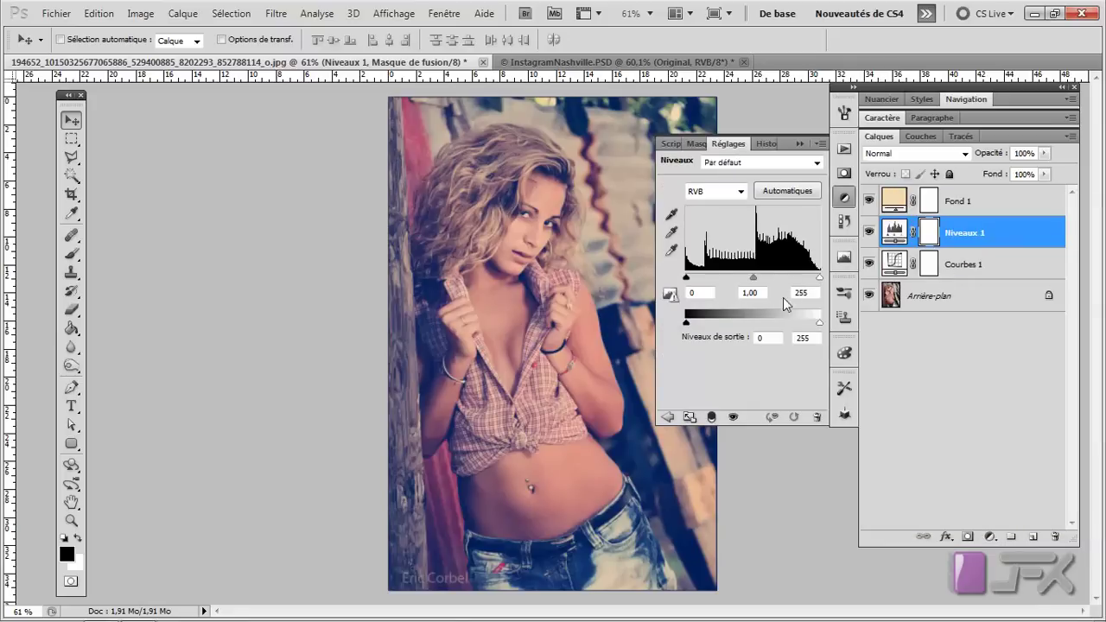
click(752, 293)
text(36)
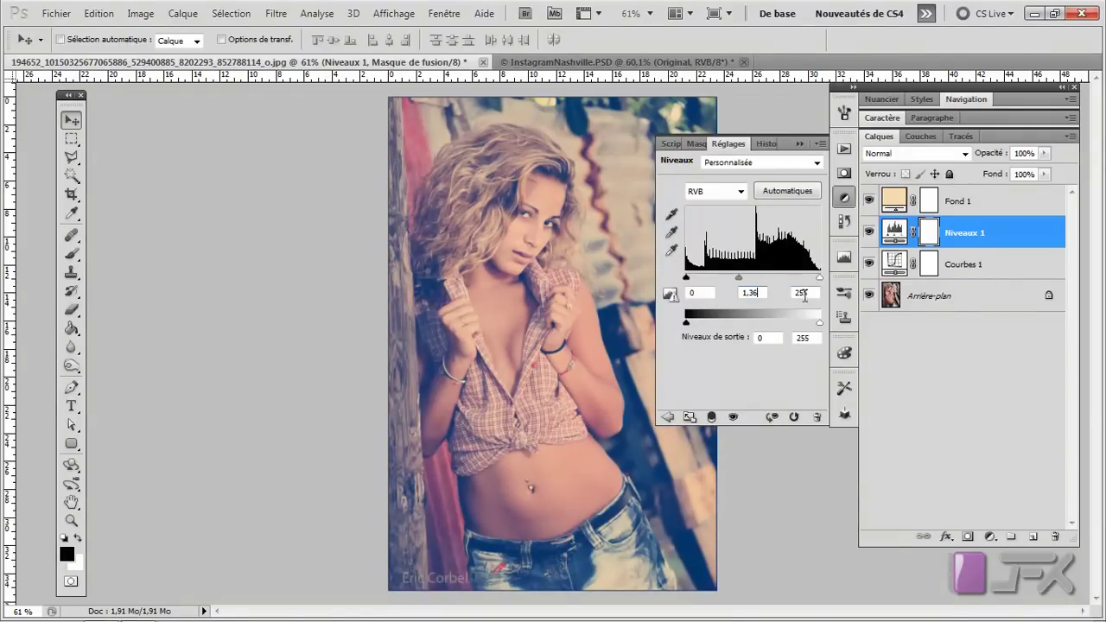
drag(803, 294, 812, 294)
key(BackSpace)
key(BackSpace)
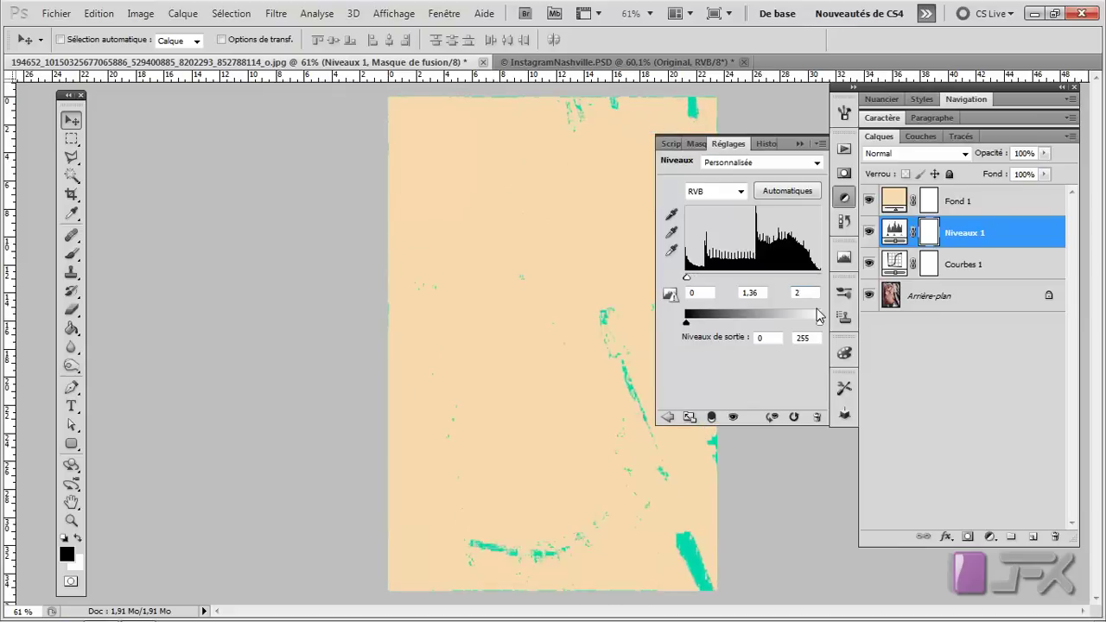
text(36)
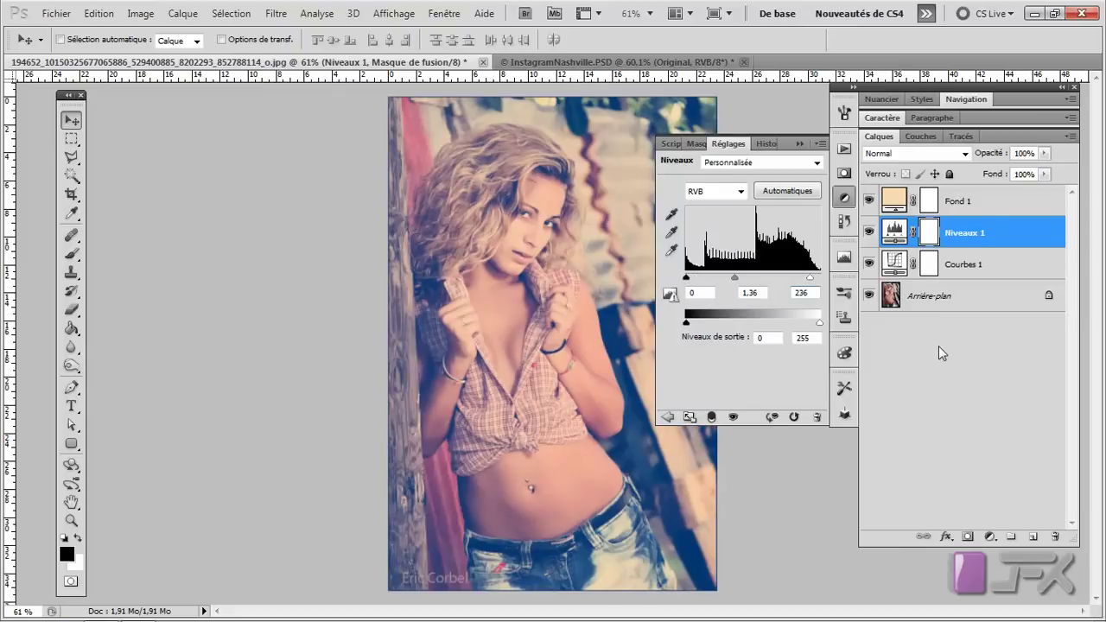
click(939, 346)
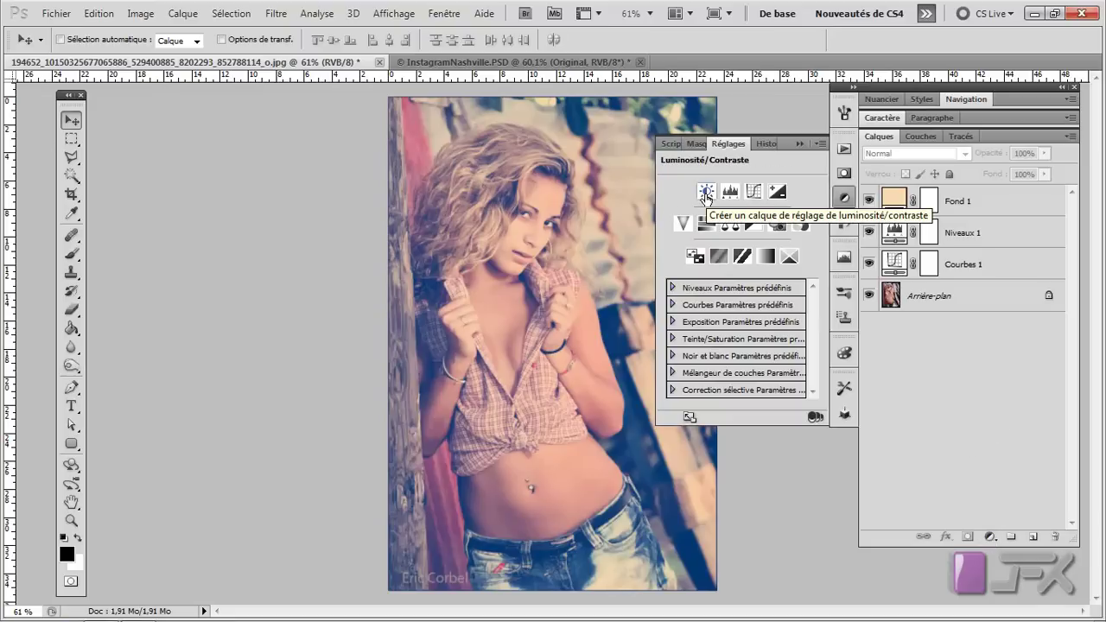
Step: Add a Luminosité/Contraste layer with brightness 6 and contrast 51
click(706, 192)
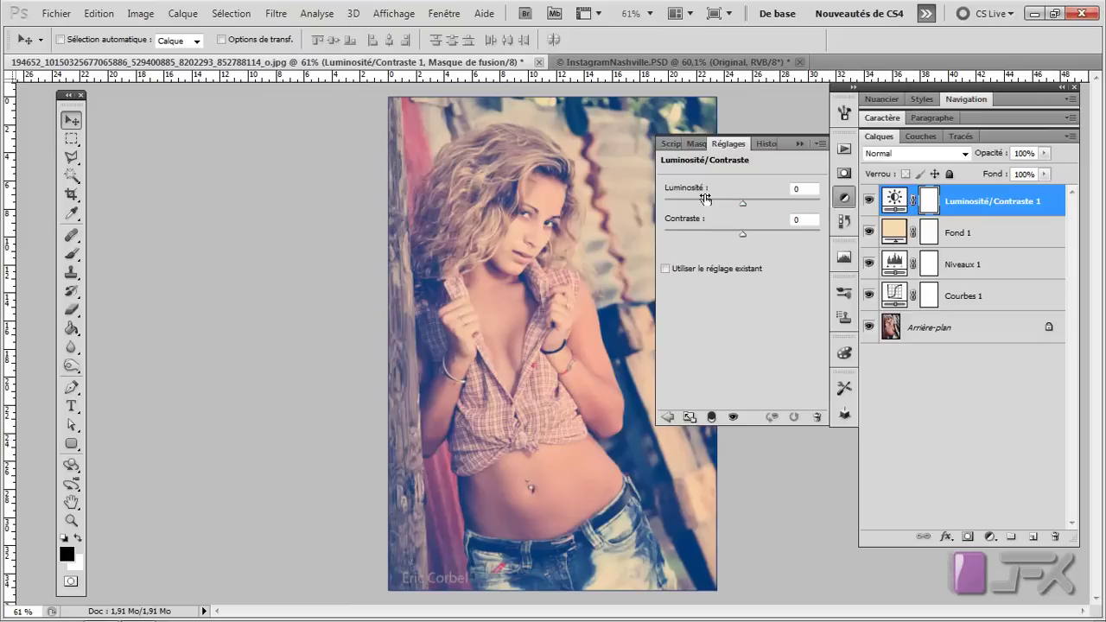
click(800, 189)
text(6)
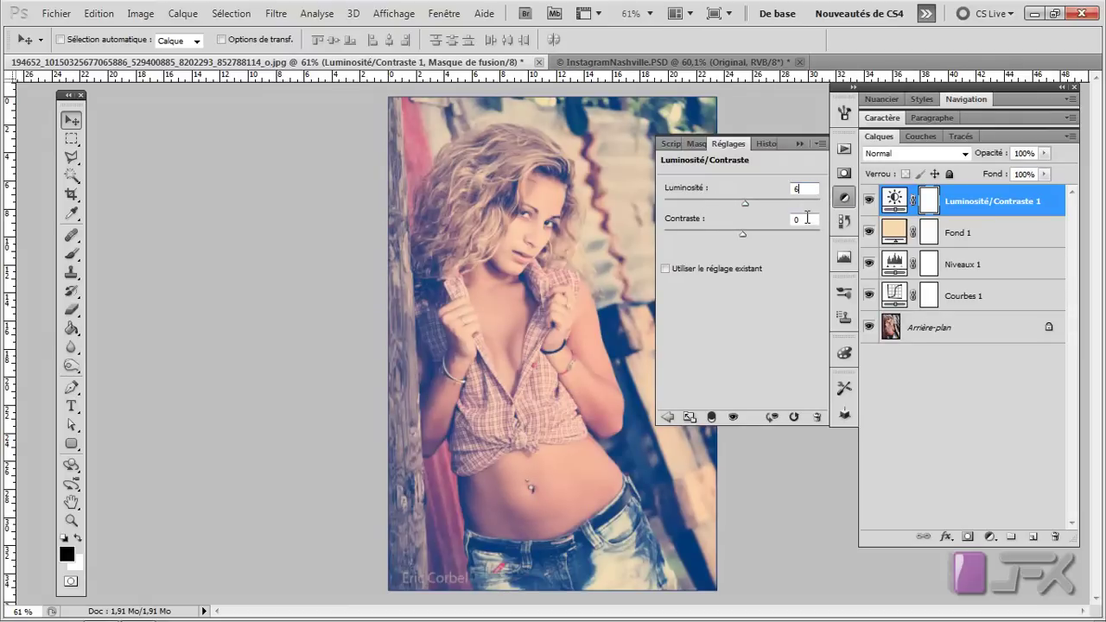
drag(802, 218, 792, 220)
text(1)
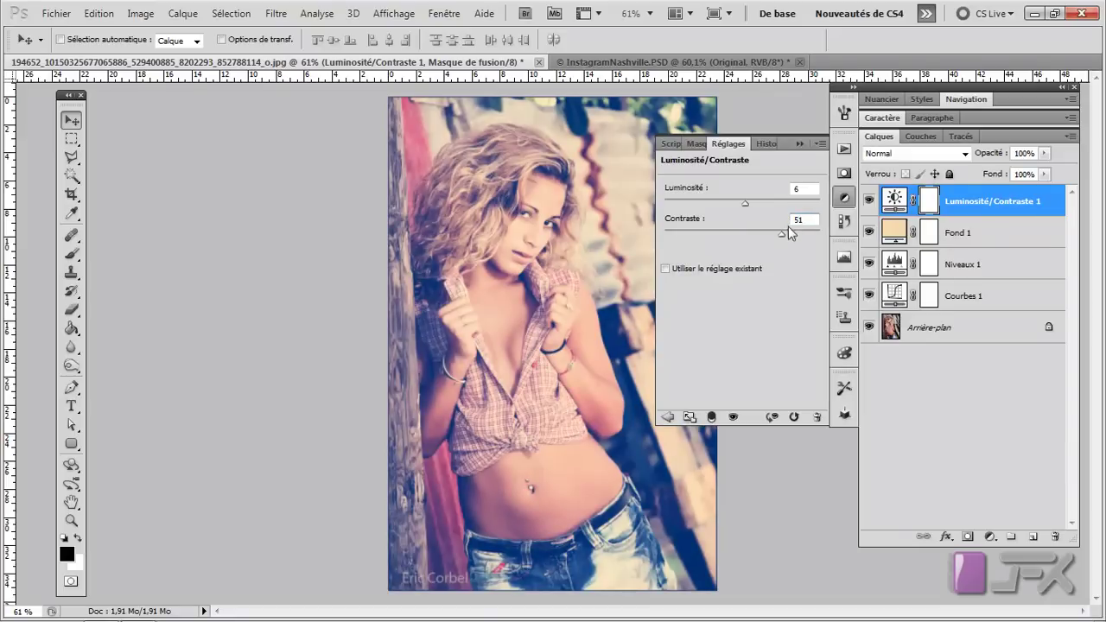
click(800, 145)
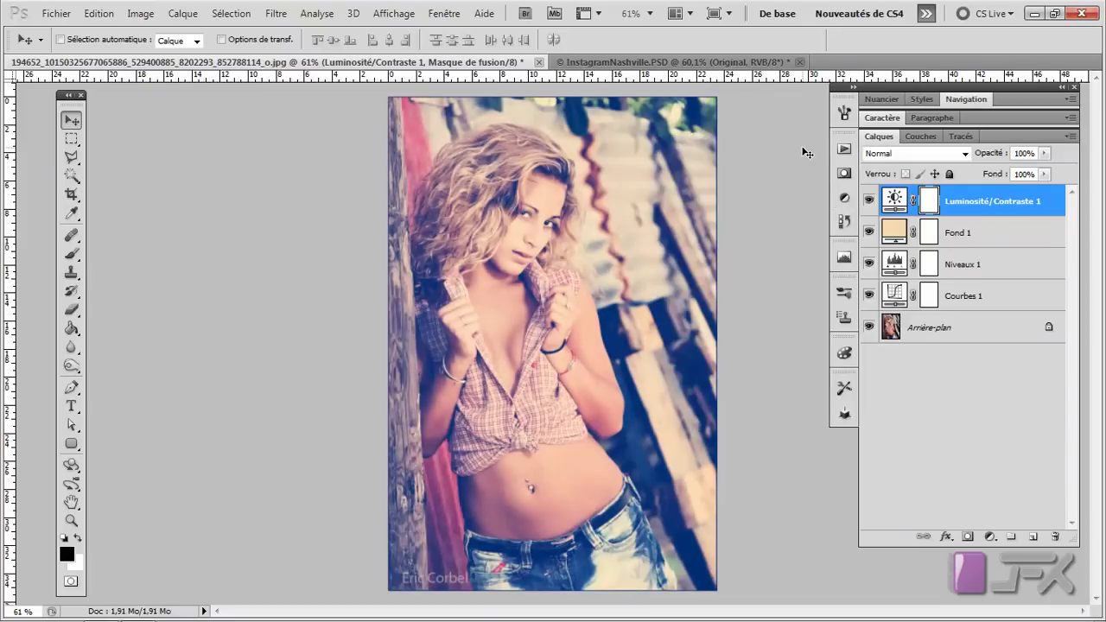
Step: Drag Luminosité/Contraste 1 below the peach Fond 1 fill layer in the stack
drag(987, 202, 987, 242)
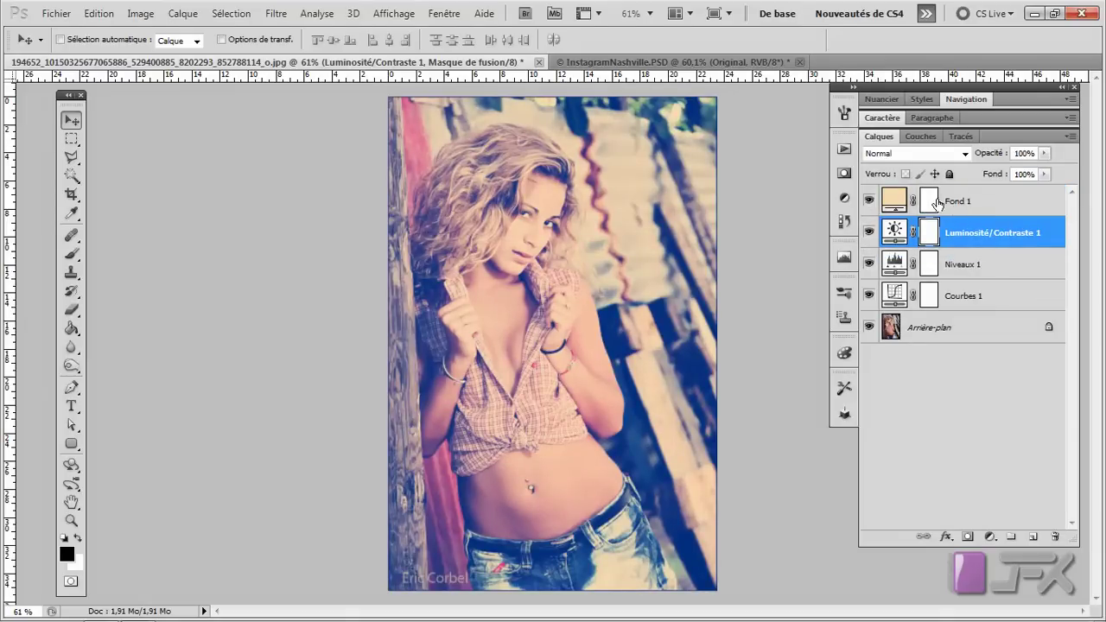
click(971, 203)
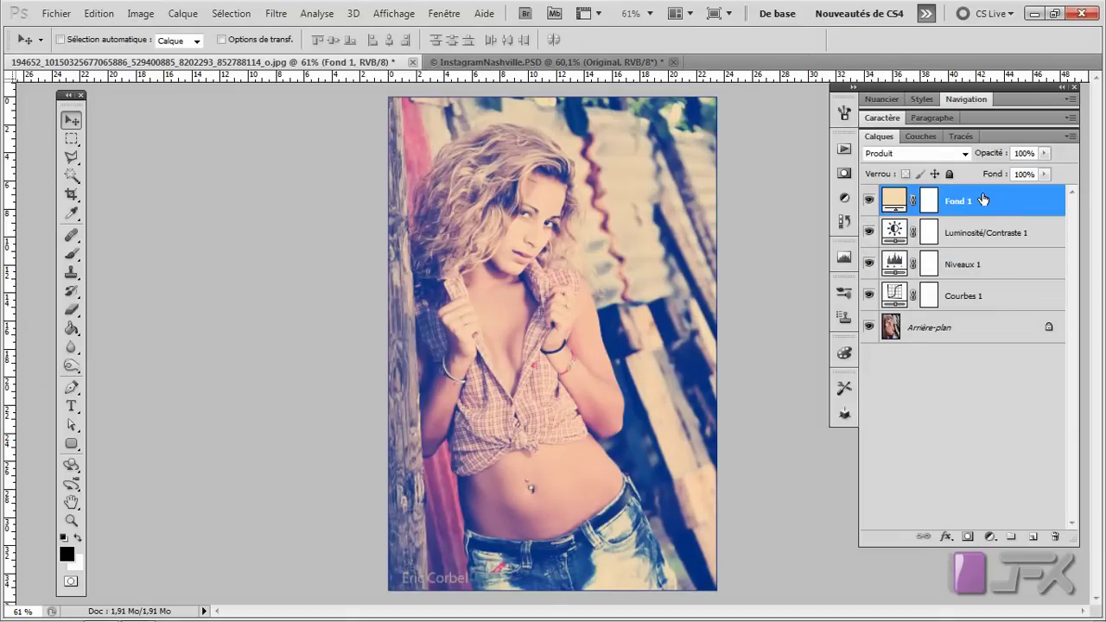
click(983, 240)
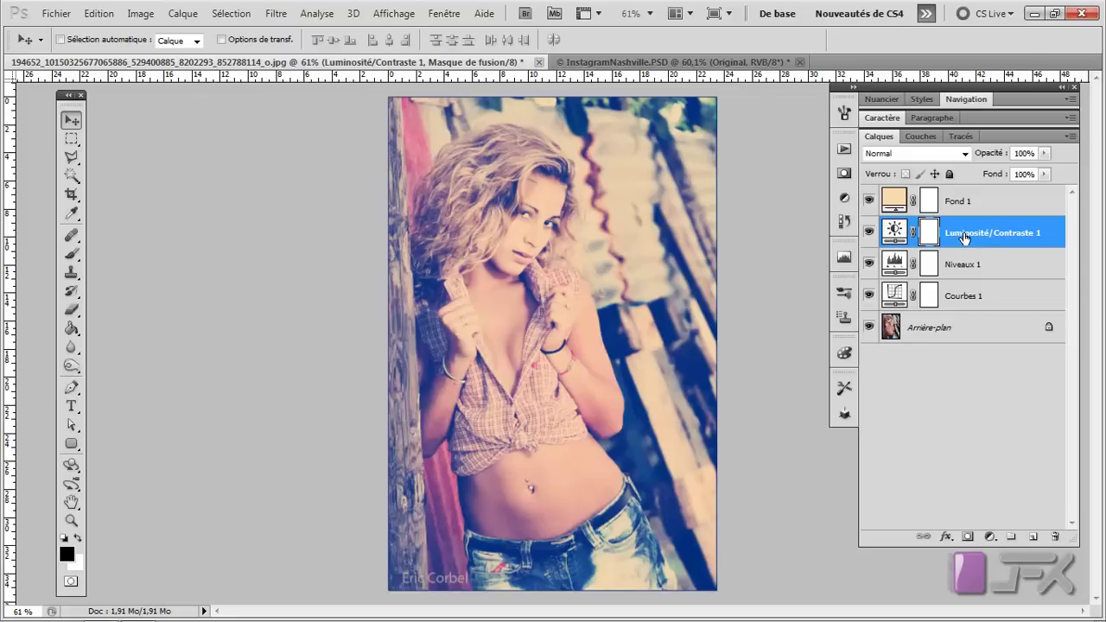
Step: Add a second Courbes layer and set the green black-point input to 13
click(991, 537)
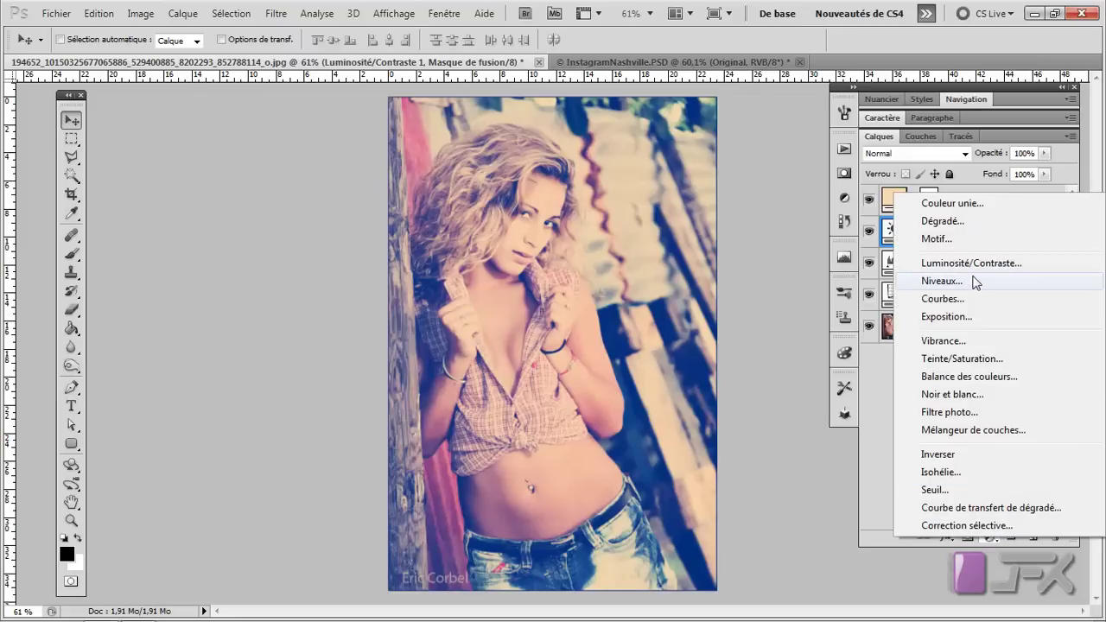
click(960, 299)
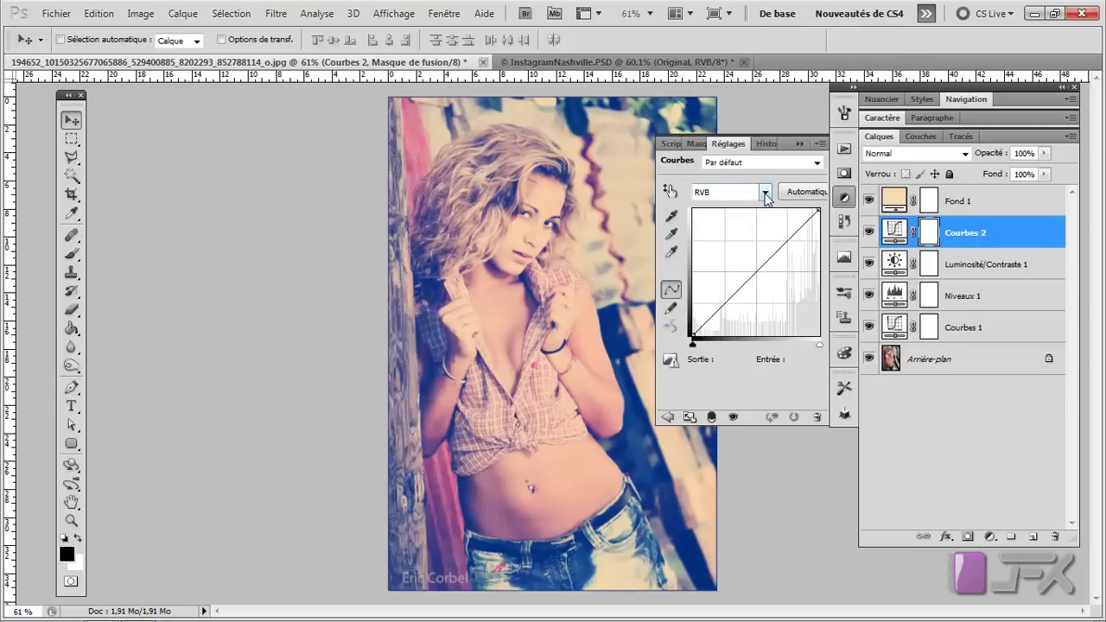
click(765, 192)
click(726, 236)
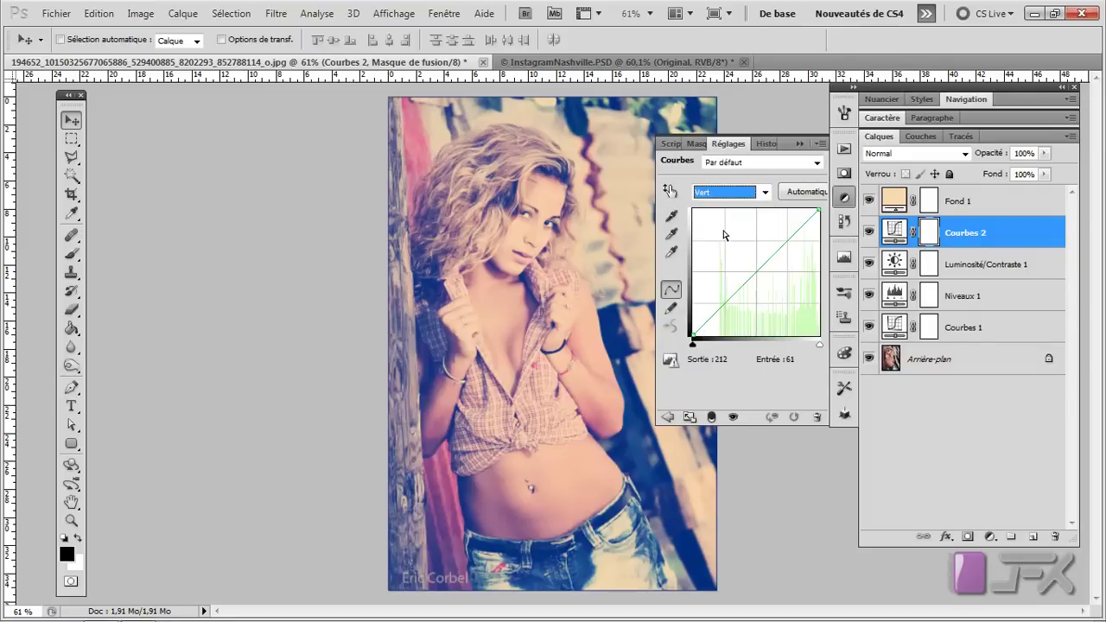
click(693, 345)
click(791, 359)
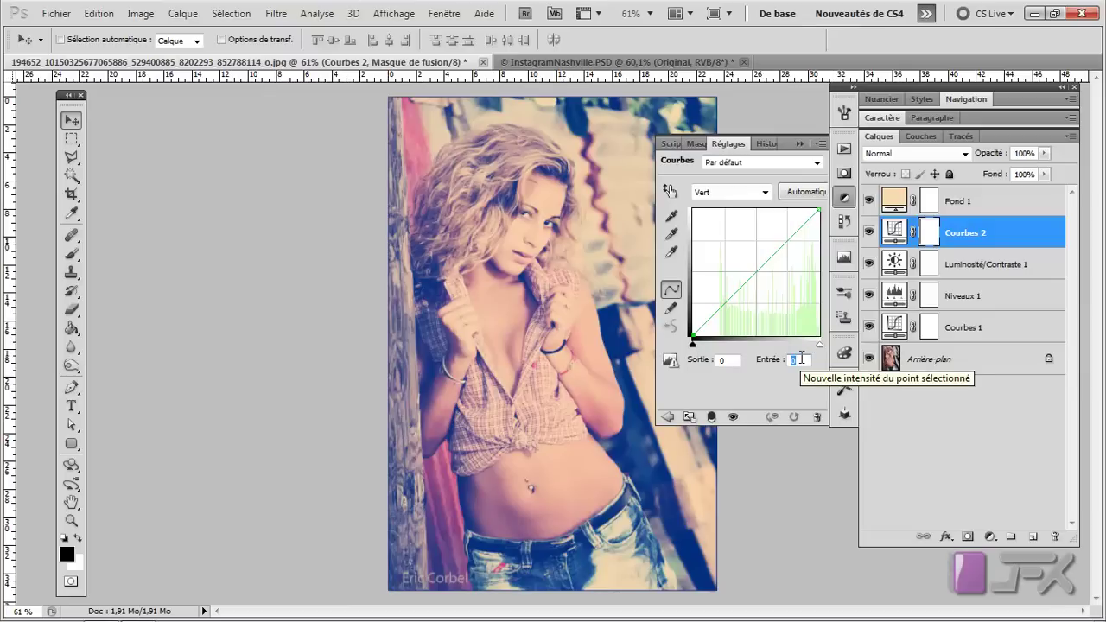
text(1)
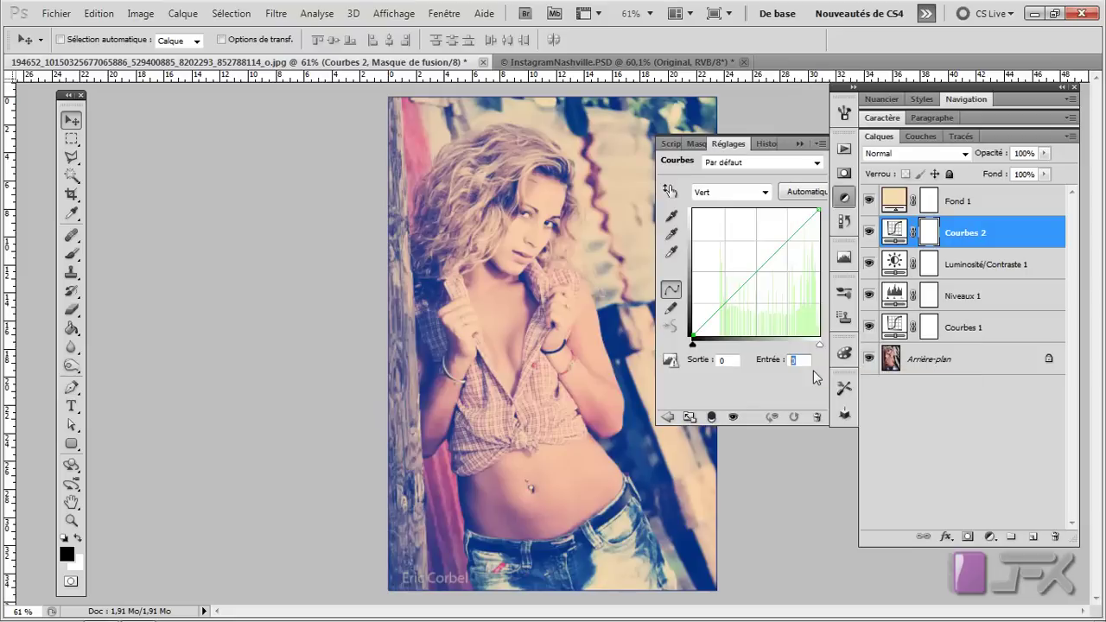
text(3)
Step: Set the blue channel's black-point input to 88
click(765, 192)
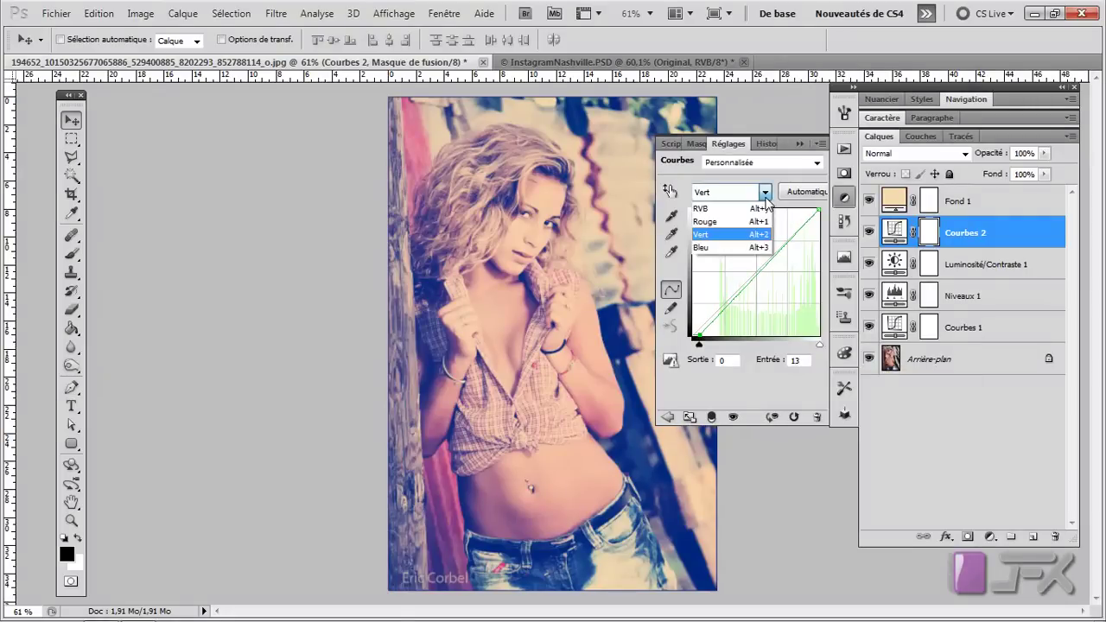
click(751, 248)
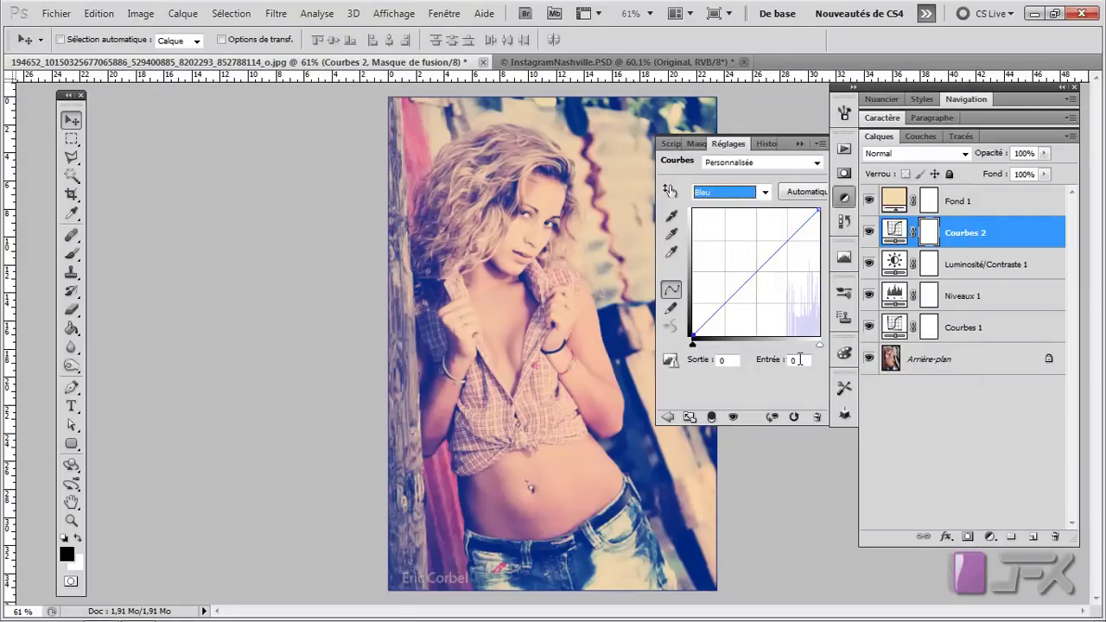
click(790, 360)
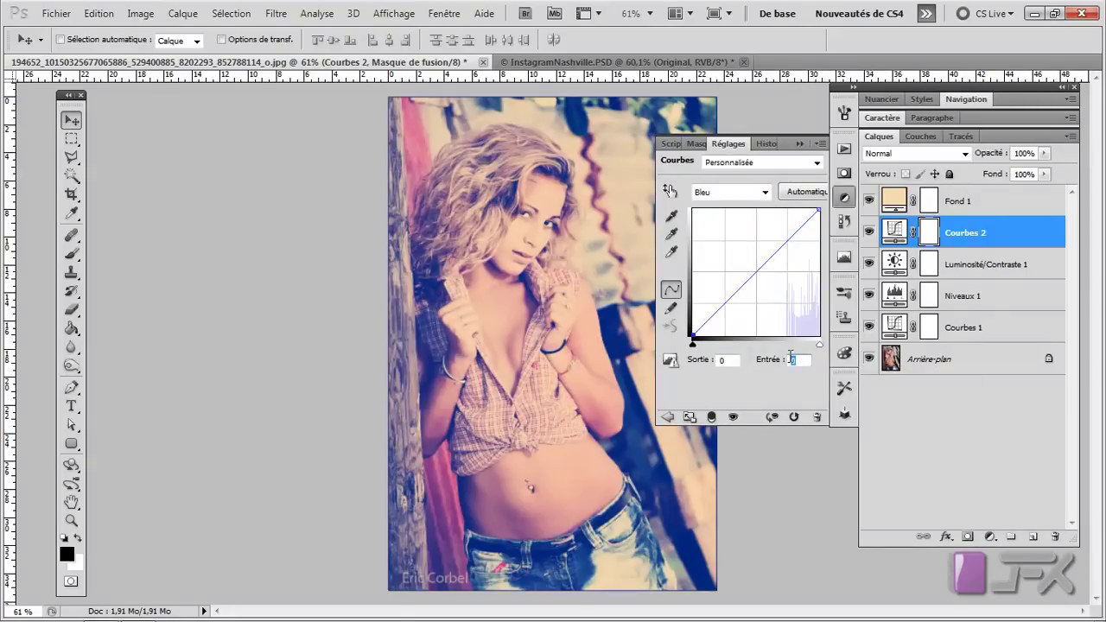
text(88)
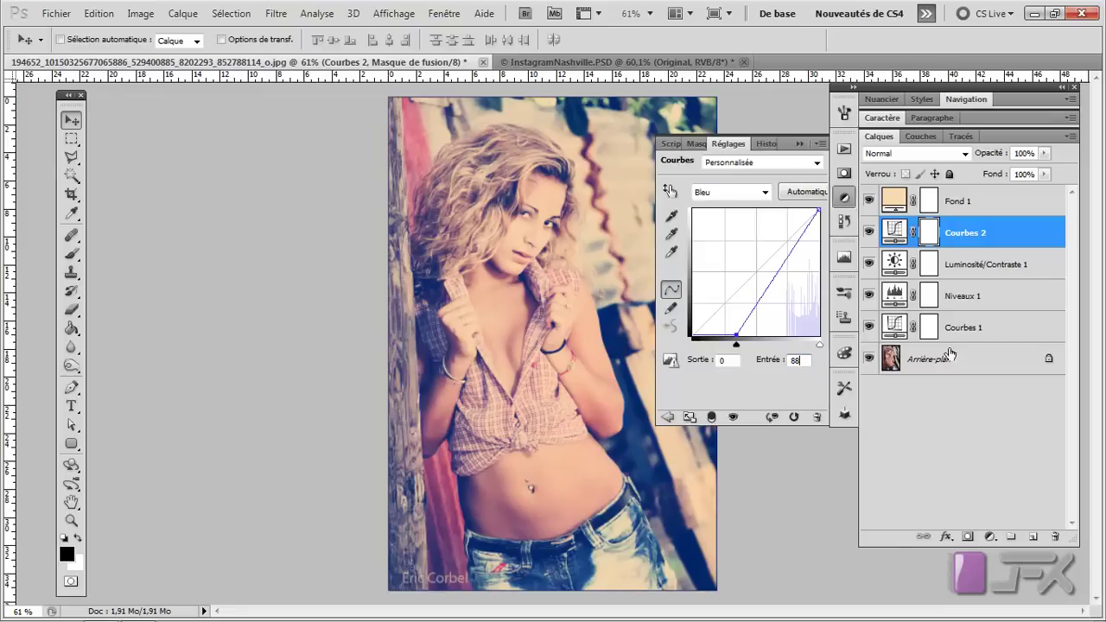
click(963, 263)
click(967, 238)
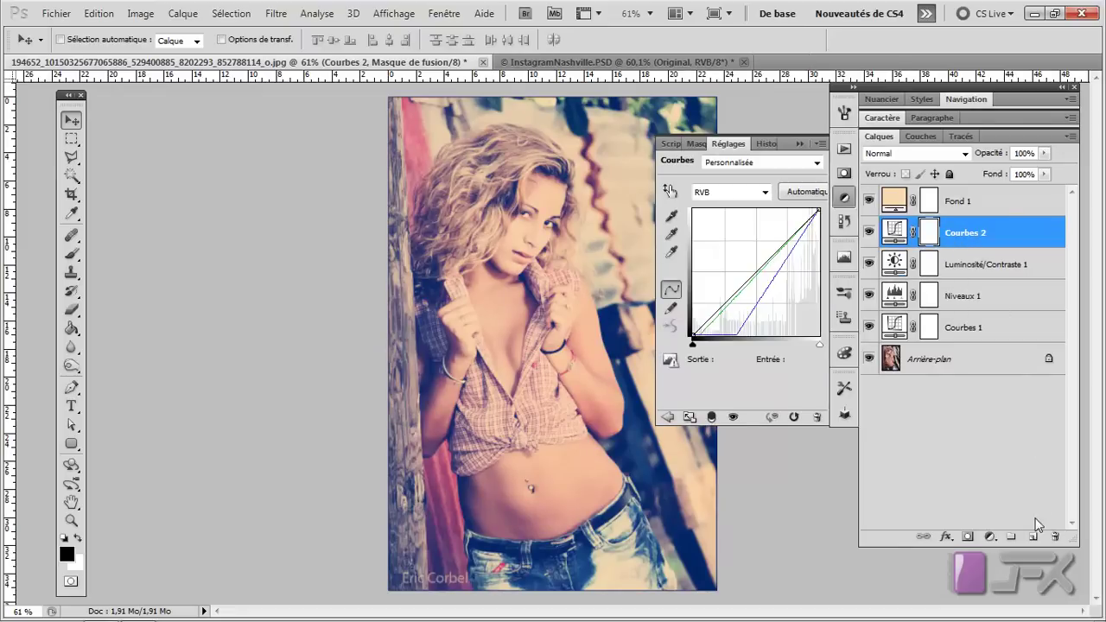
Step: Add a second brightness/contrast layer at brightness -6 and contrast 33, then compare before and after
click(990, 536)
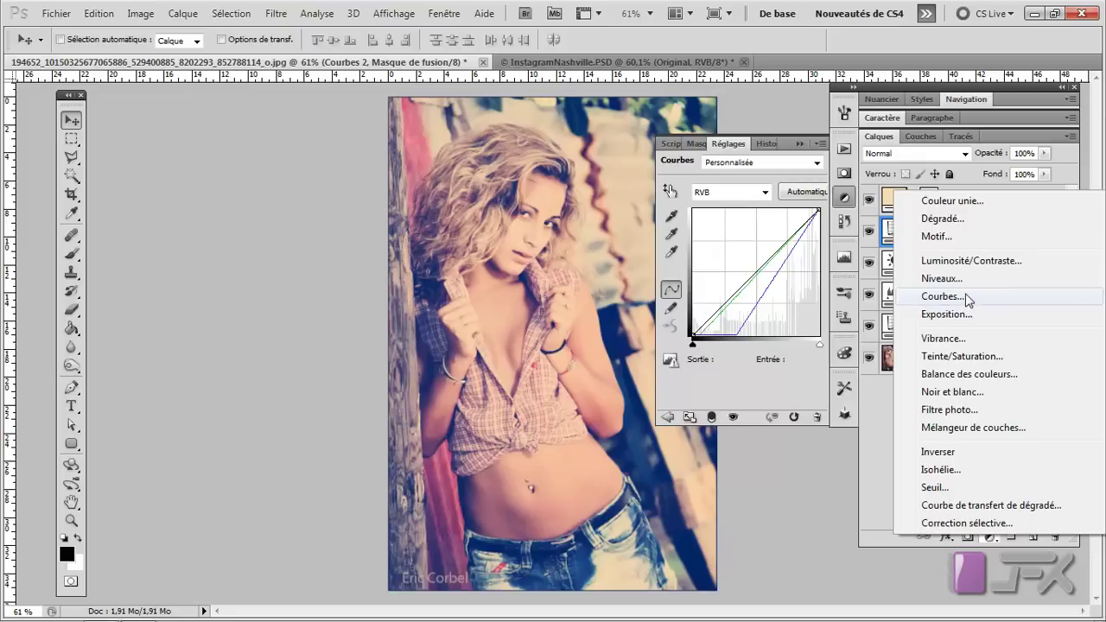
click(968, 262)
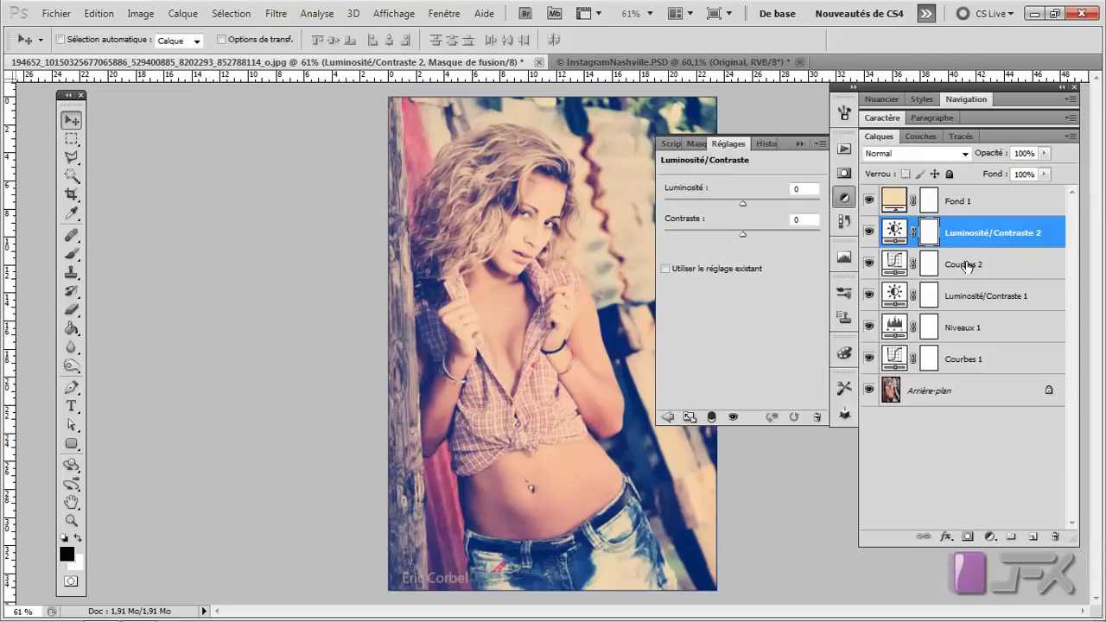
click(794, 190)
text(-6)
click(805, 220)
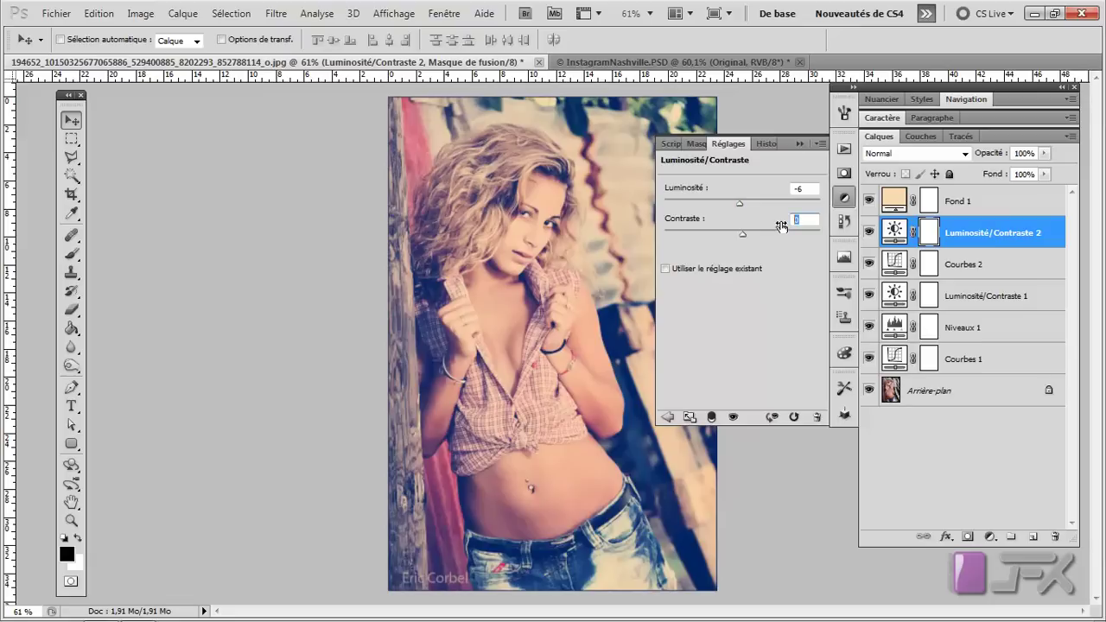
text(33)
click(799, 146)
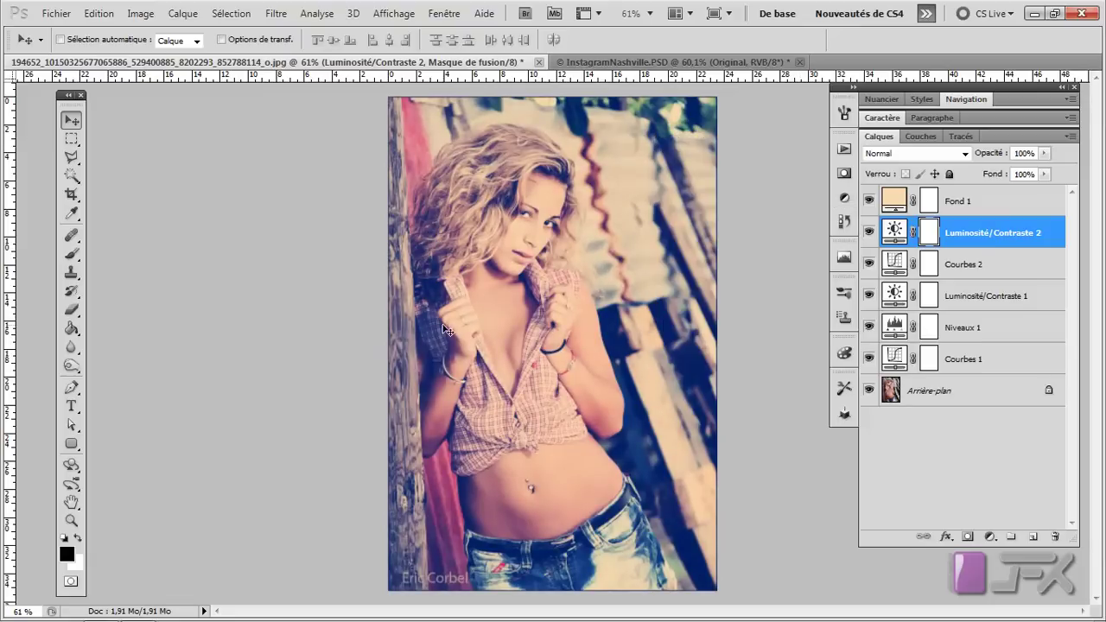
scroll(509, 340, down, 1)
key(ctrl+z)
key(ctrl+z)
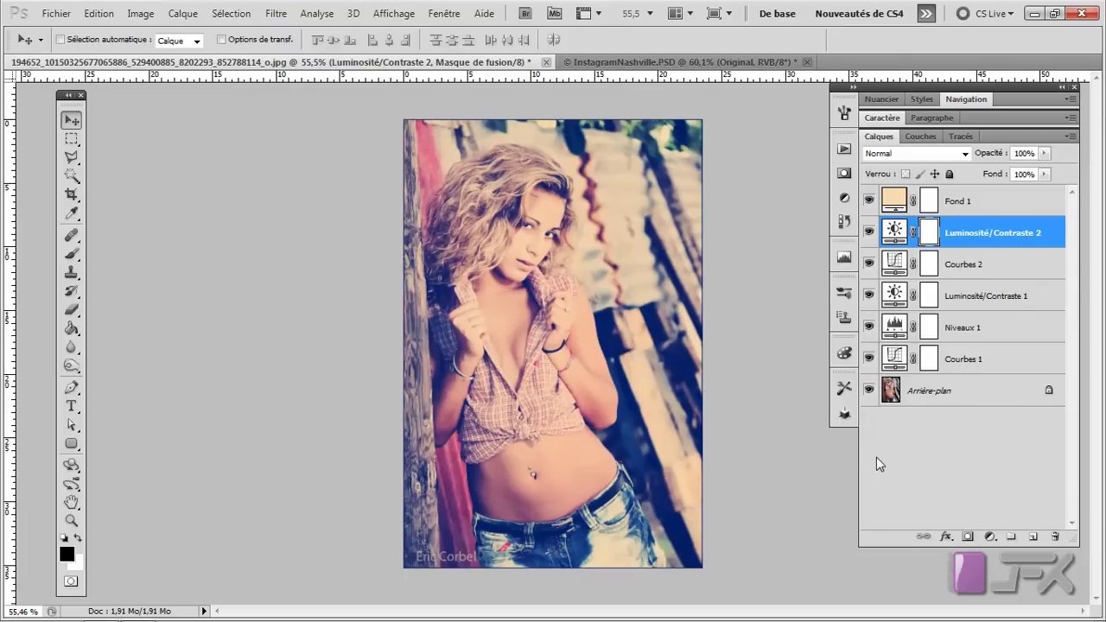
Step: Add a third Courbes layer with the red black-point output set to 4
click(991, 537)
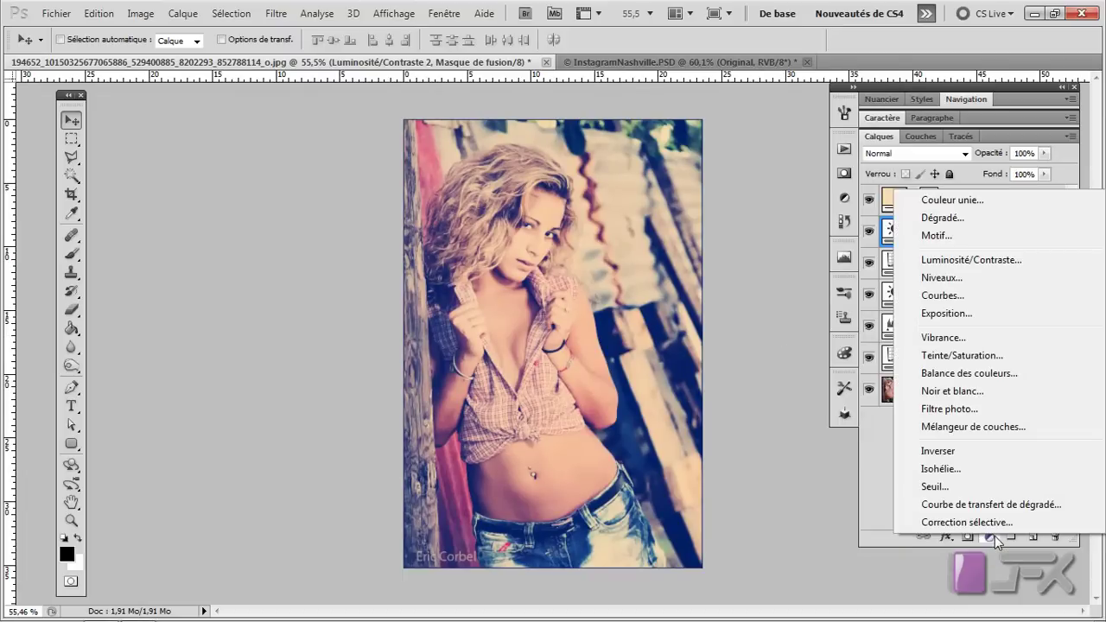
click(964, 296)
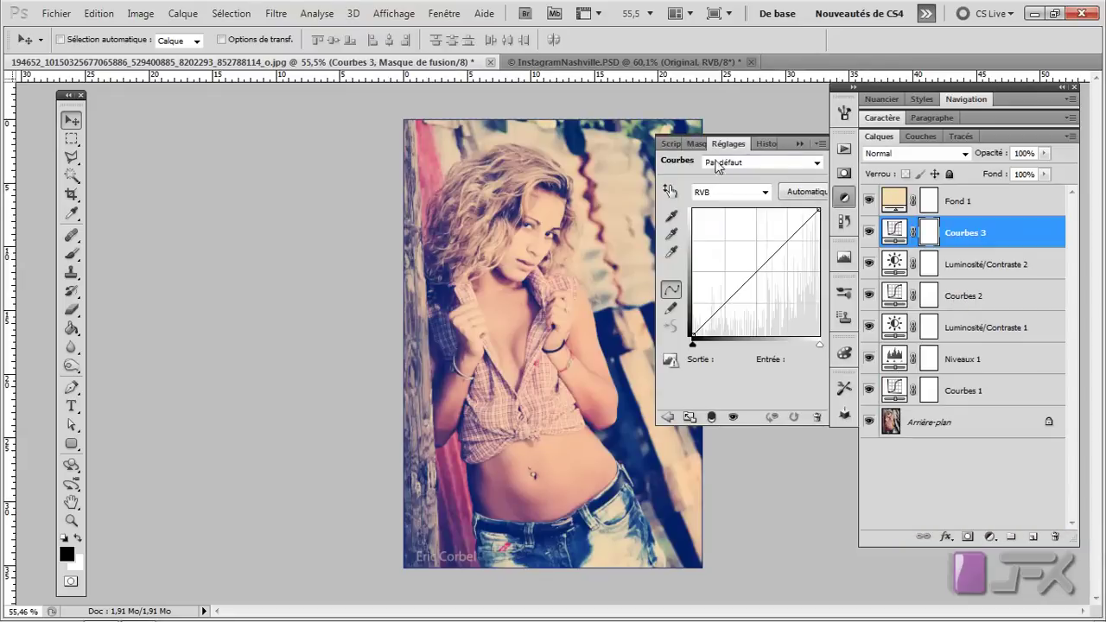
click(764, 193)
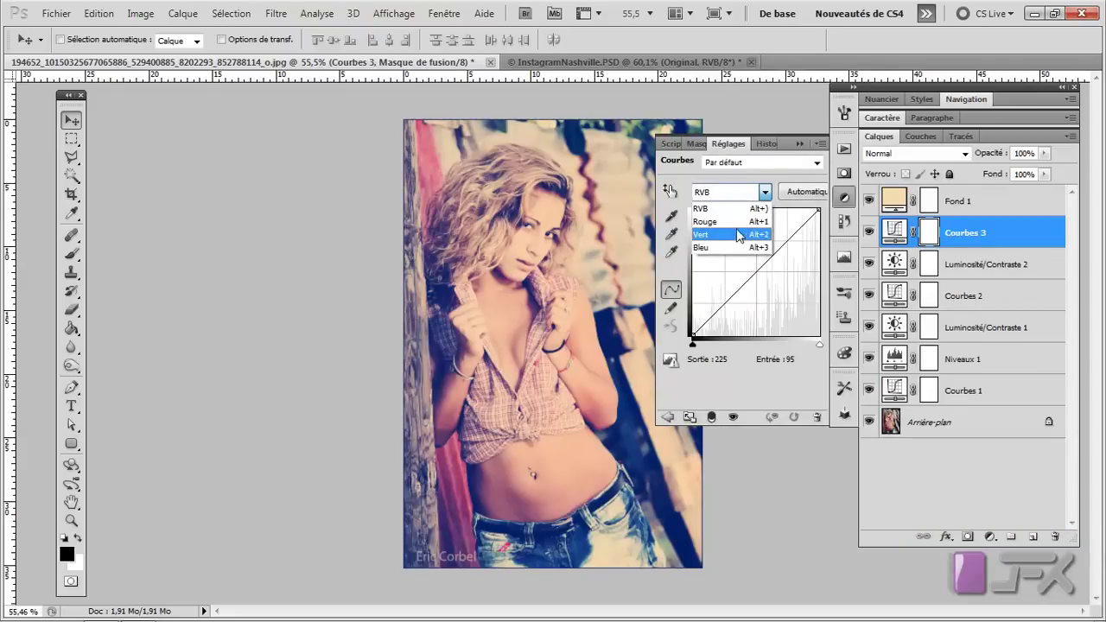
click(735, 222)
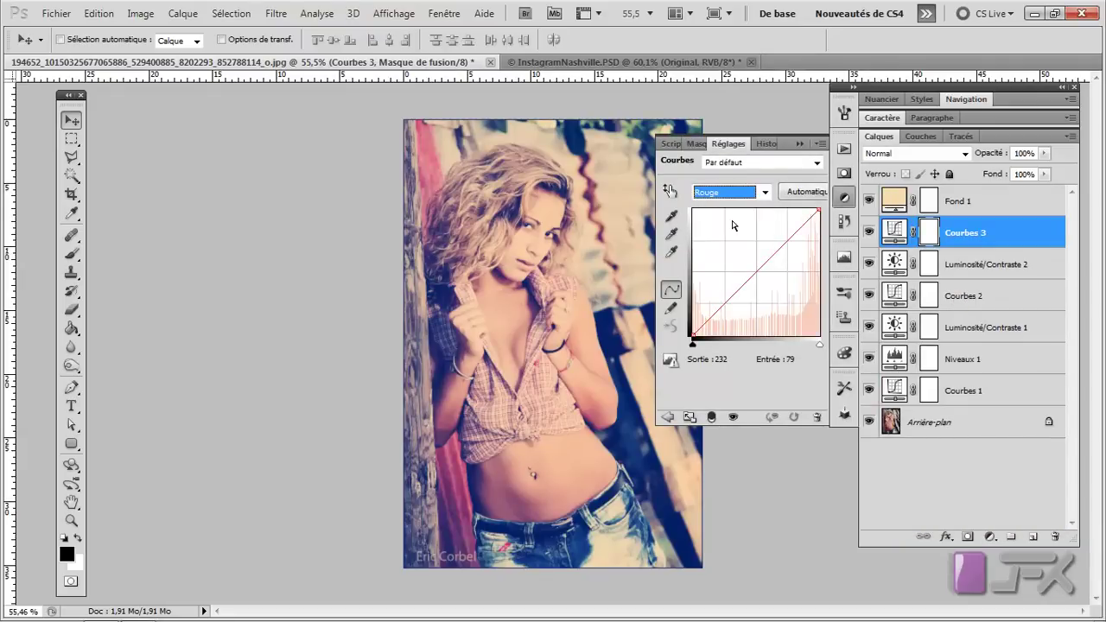
click(693, 337)
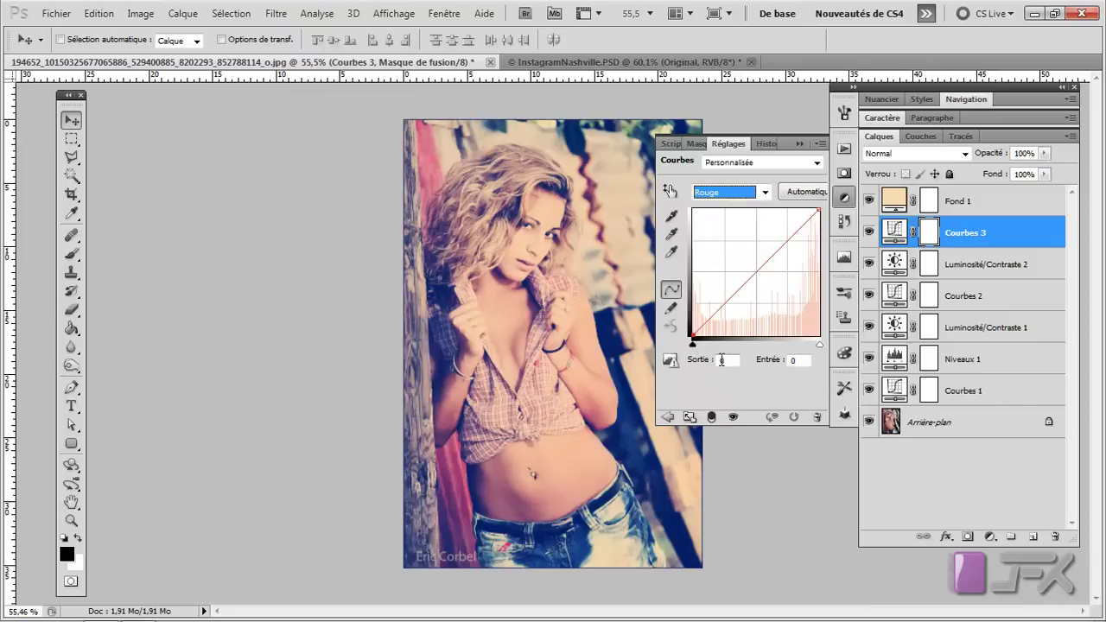
click(721, 360)
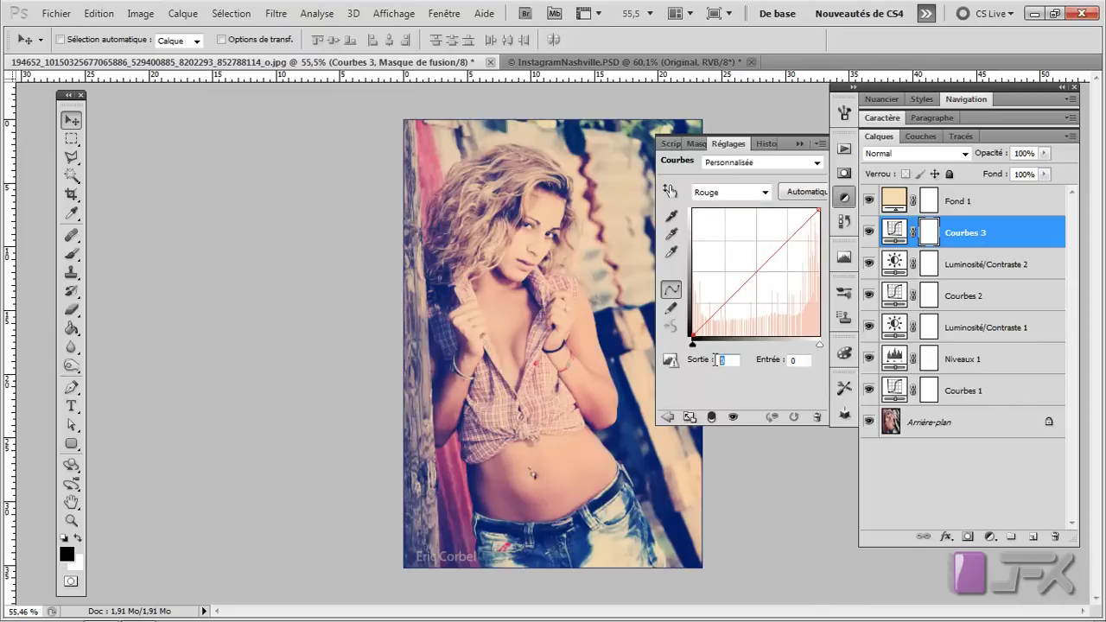
text(4)
Step: Set the blue channel's black-point output to 14
click(748, 192)
click(732, 248)
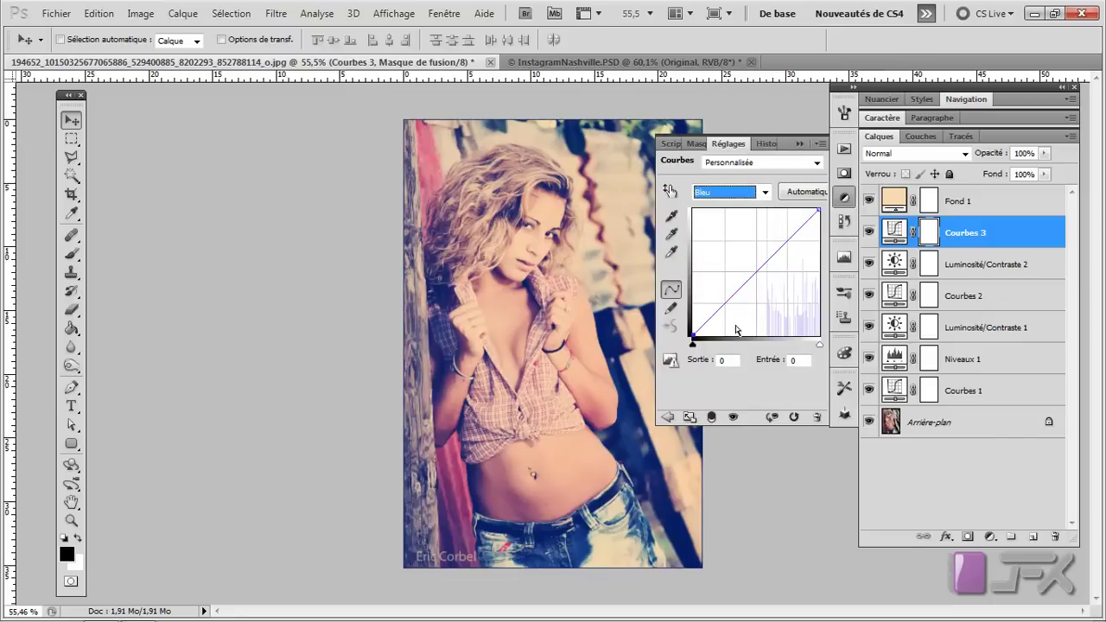
click(724, 361)
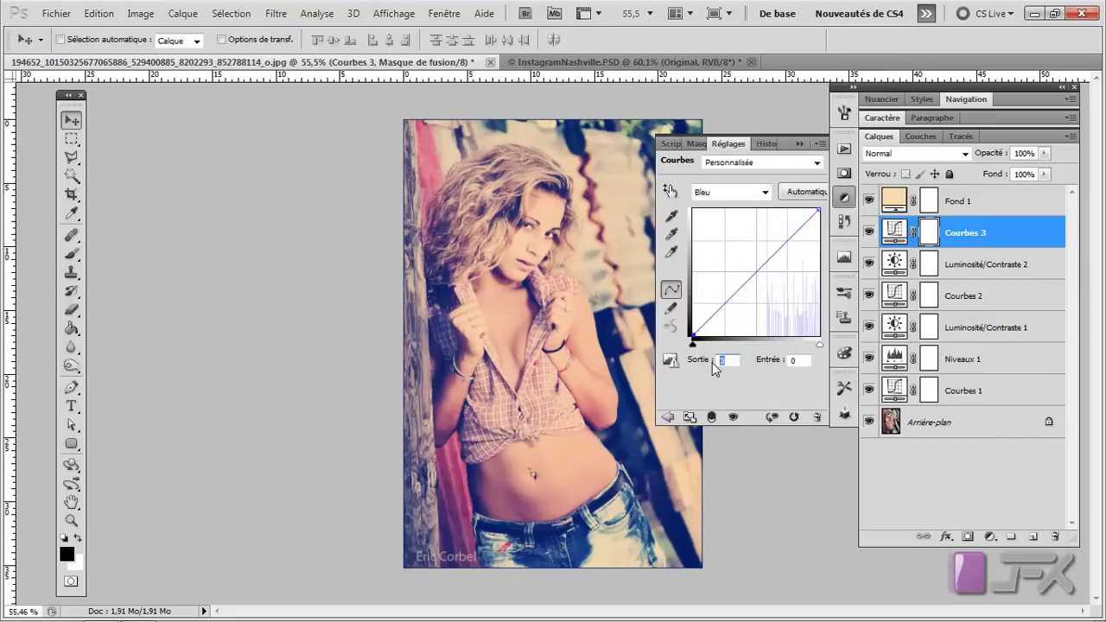
text(1)
text(4)
text(44)
key(Return)
text(14)
click(800, 144)
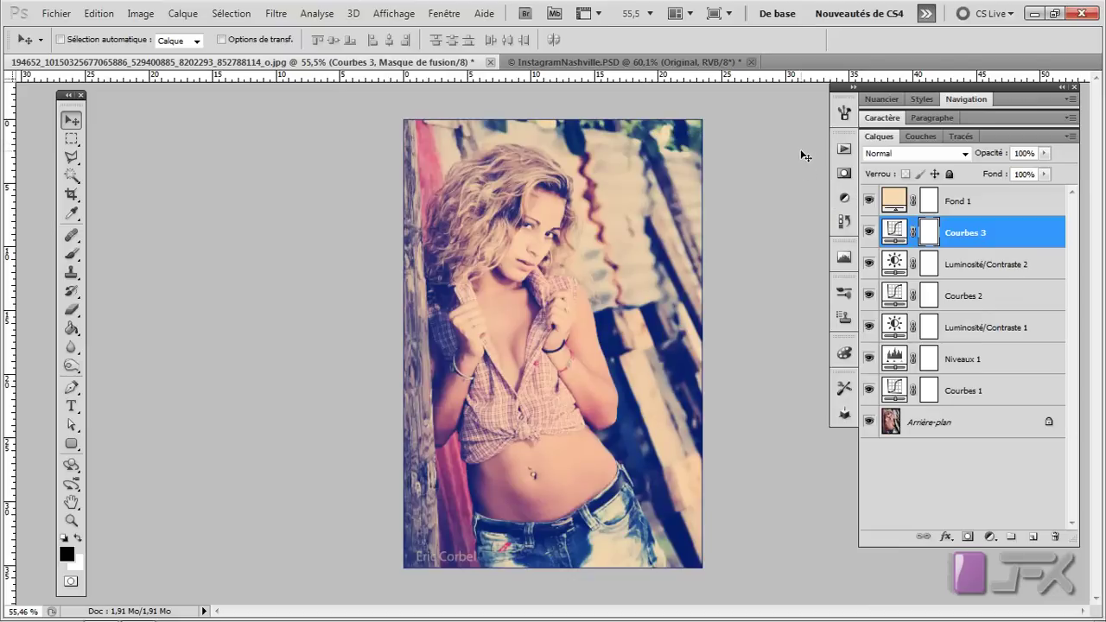
Step: Group the layers from Courbes 1 up to Fond 1 and name the group 'Instagram Effect'
click(971, 396)
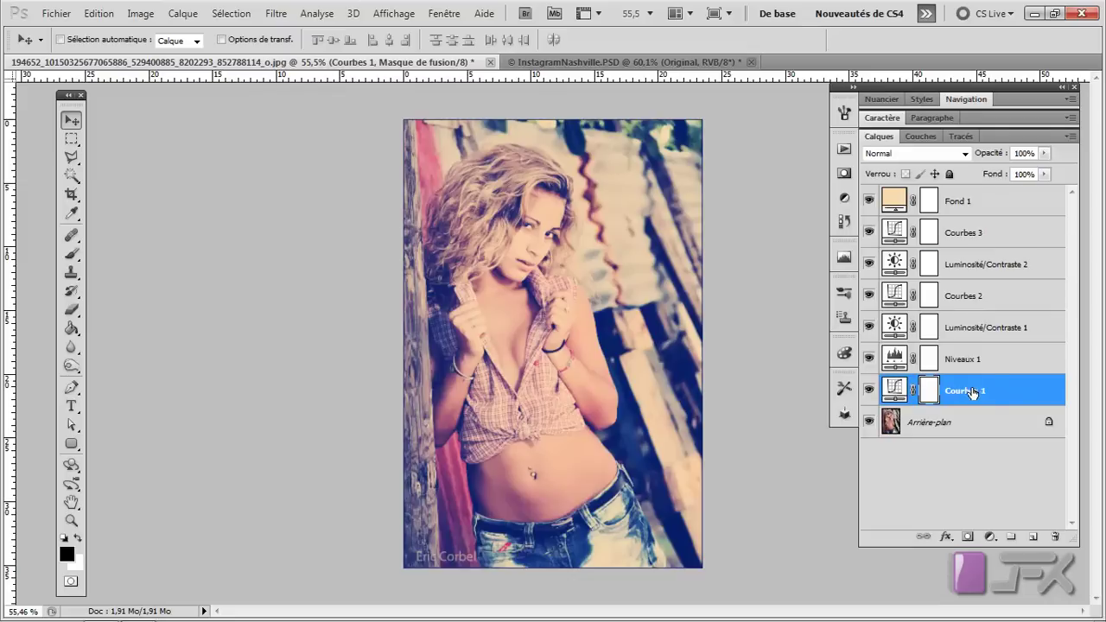
shift+click(965, 204)
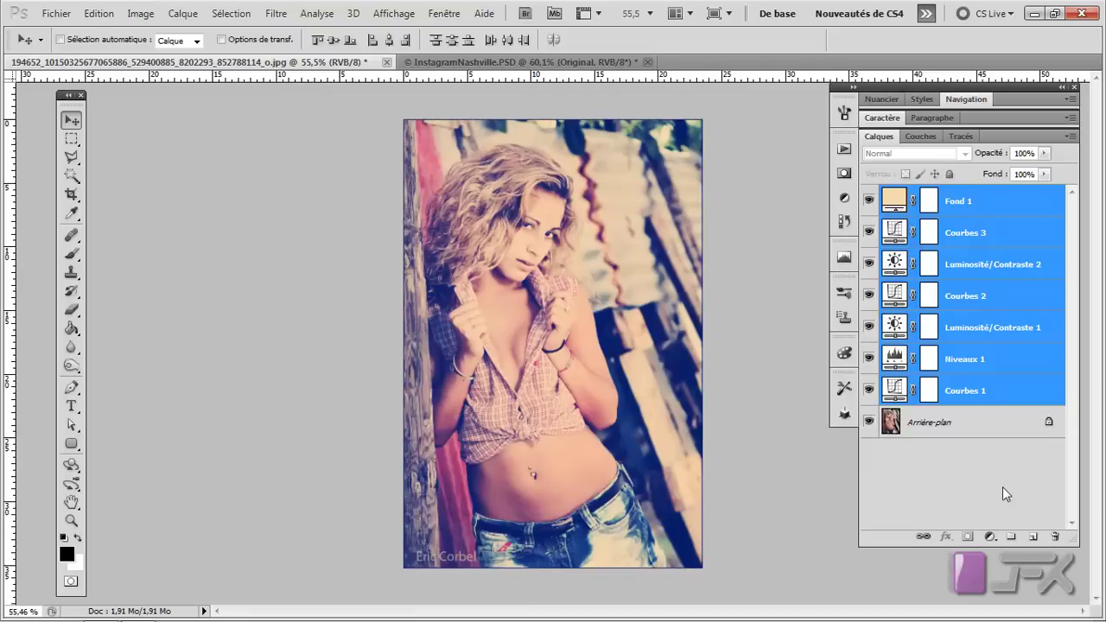
click(1009, 538)
double_click(927, 203)
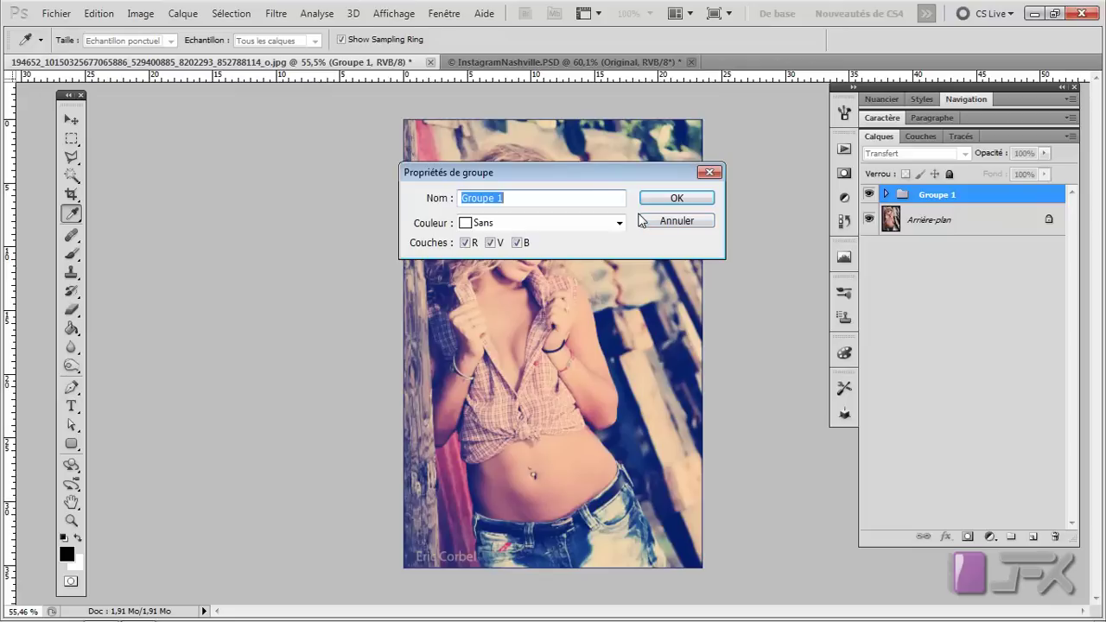
text(Instagram E)
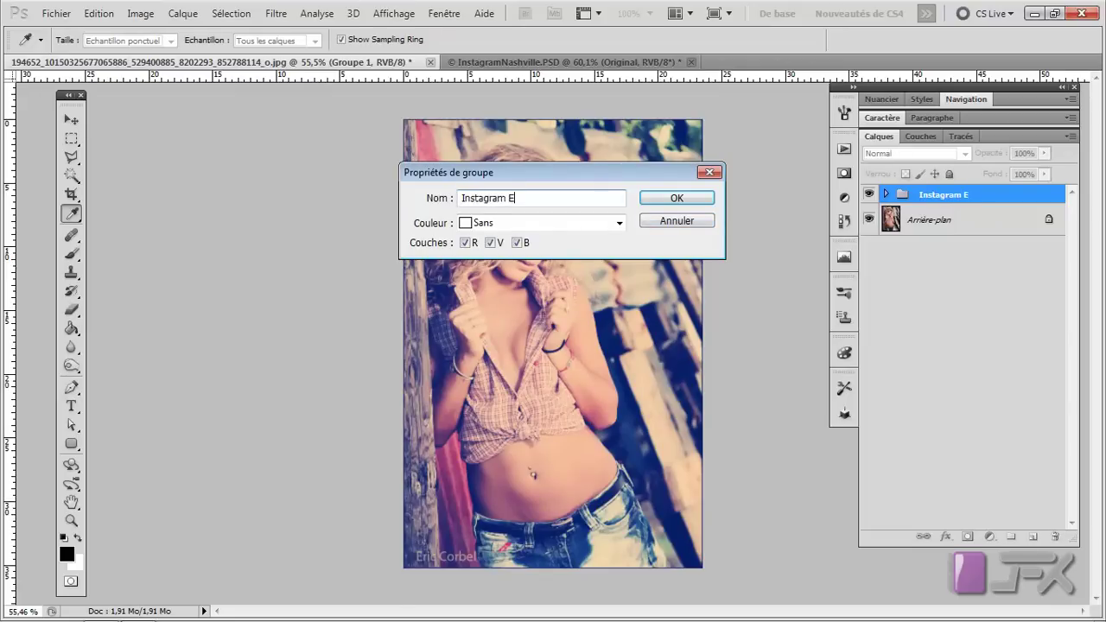
text(ffect)
key(Return)
key(v)
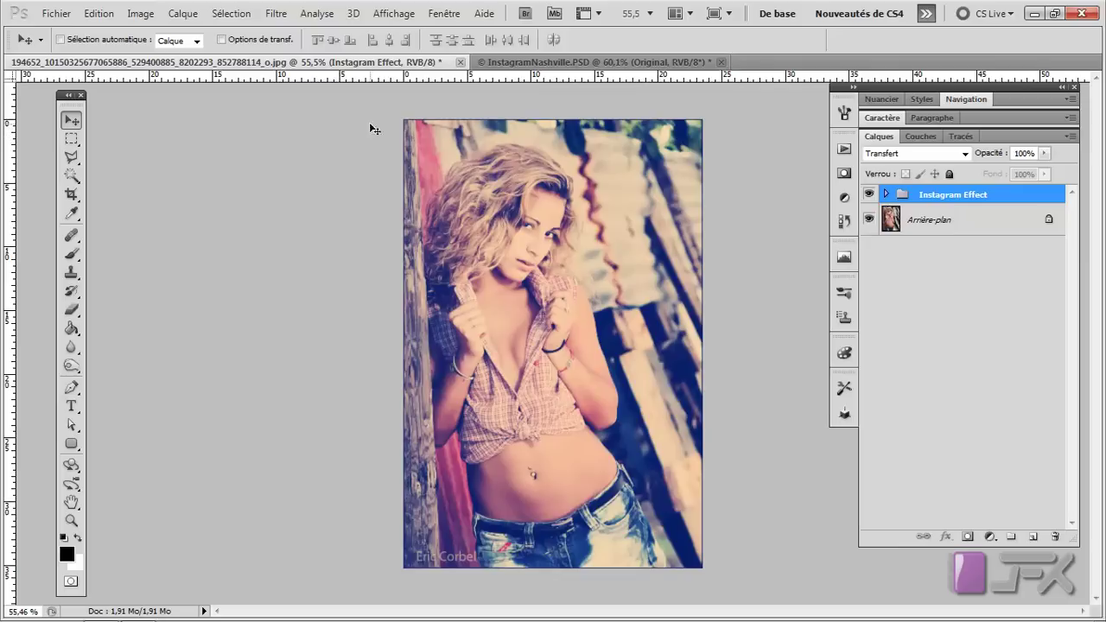
Step: Convert the locked Arrière-plan background into an ordinary layer named Calque 0
alt+double_click(943, 223)
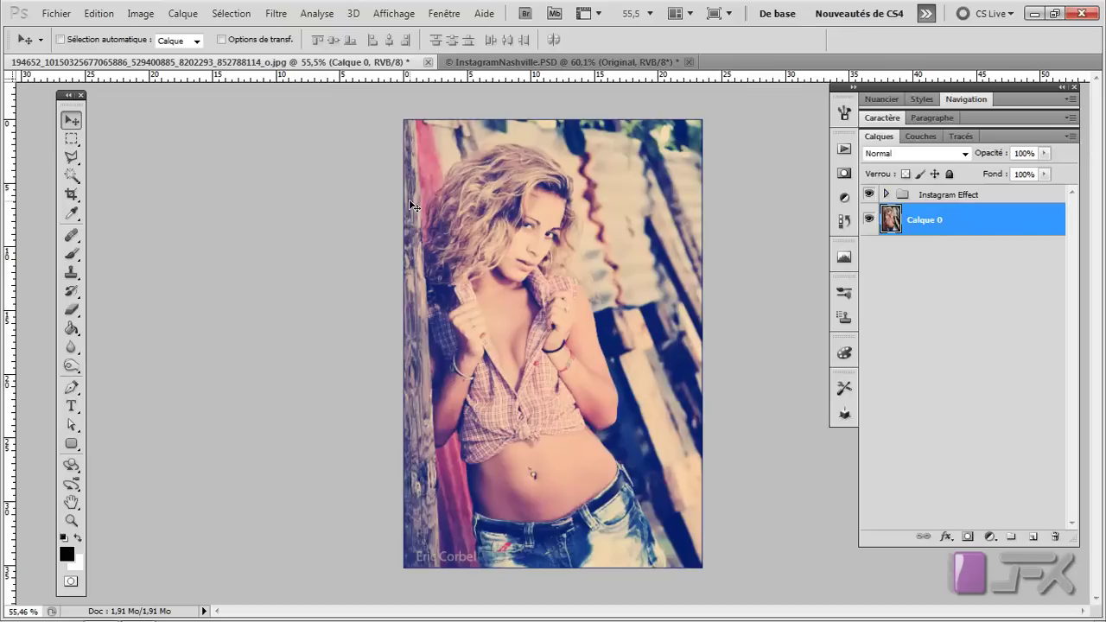
key(m)
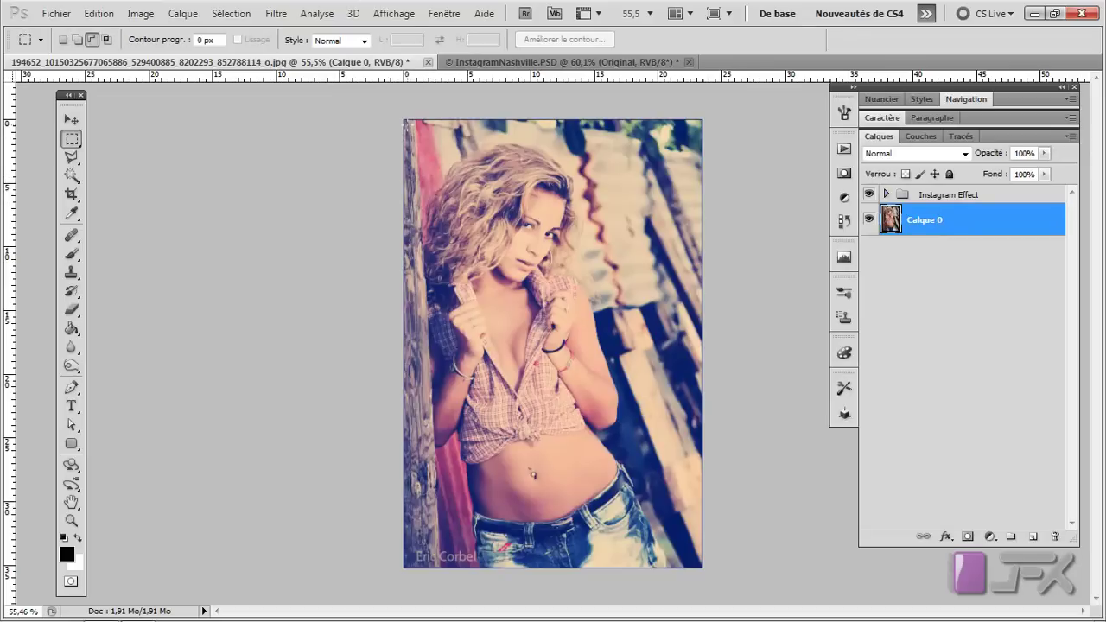
Step: Draw a rectangular marquee covering most of the portrait, slightly inset from its edges
mouse_move(404, 121)
mouse_down()
mouse_move(670, 571)
mouse_move(694, 562)
mouse_up()
drag(694, 563, 701, 551)
key(Down)
key(Down)
key(Down)
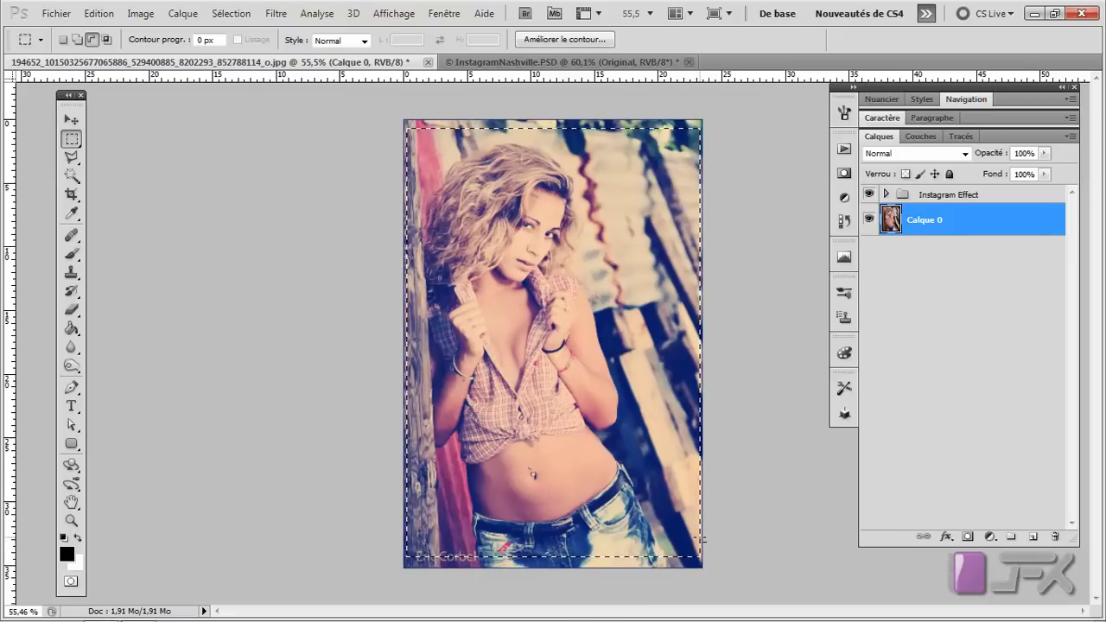
click(346, 136)
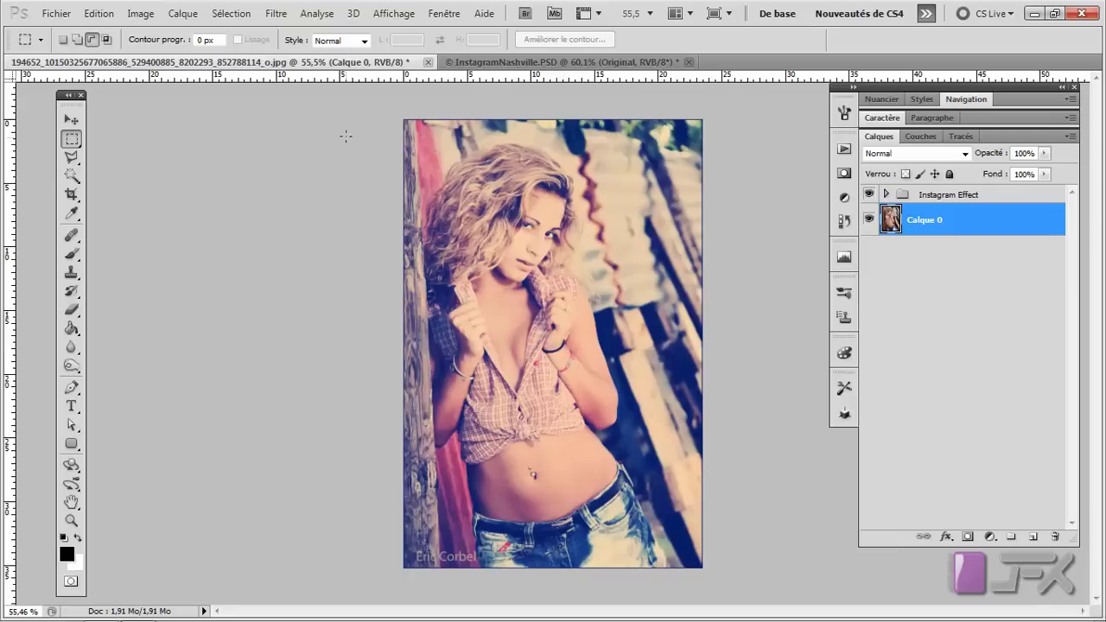
mouse_move(467, 302)
mouse_down()
mouse_move(689, 568)
mouse_move(685, 548)
mouse_up()
drag(685, 548, 689, 558)
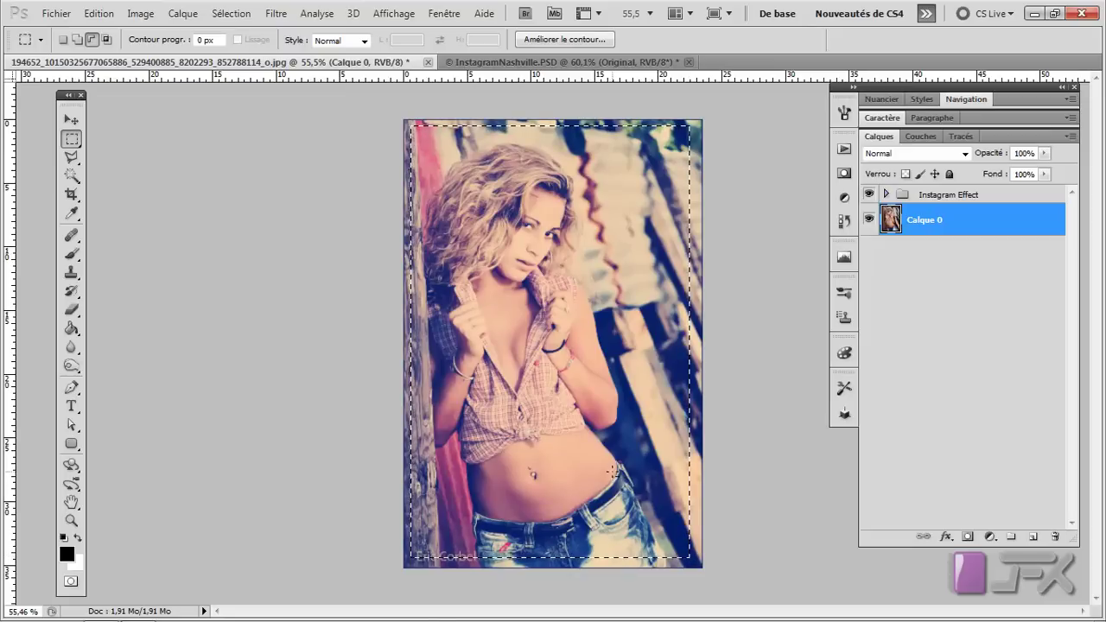
Step: Invert the selection with Sélection > Intervertir so only the thin edge band is selected
click(231, 13)
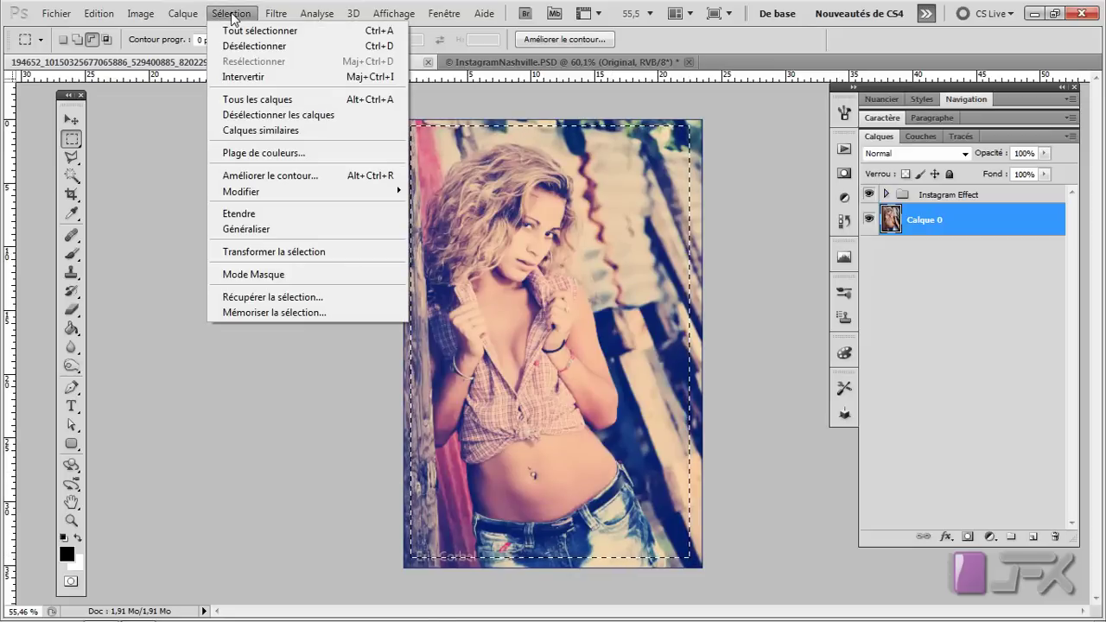
click(234, 78)
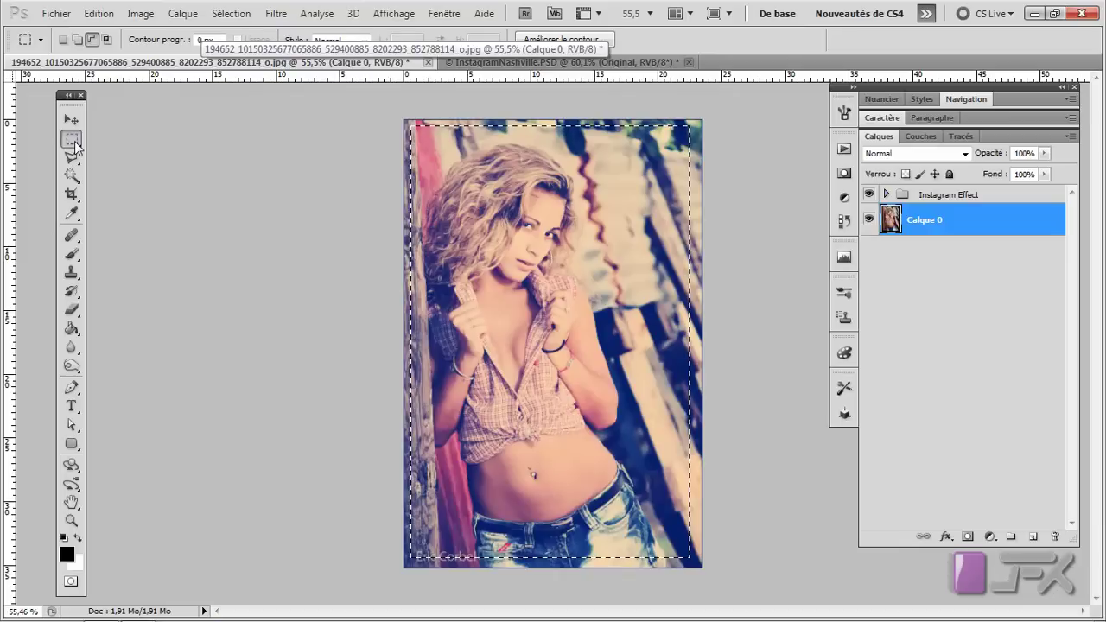
right_click(73, 142)
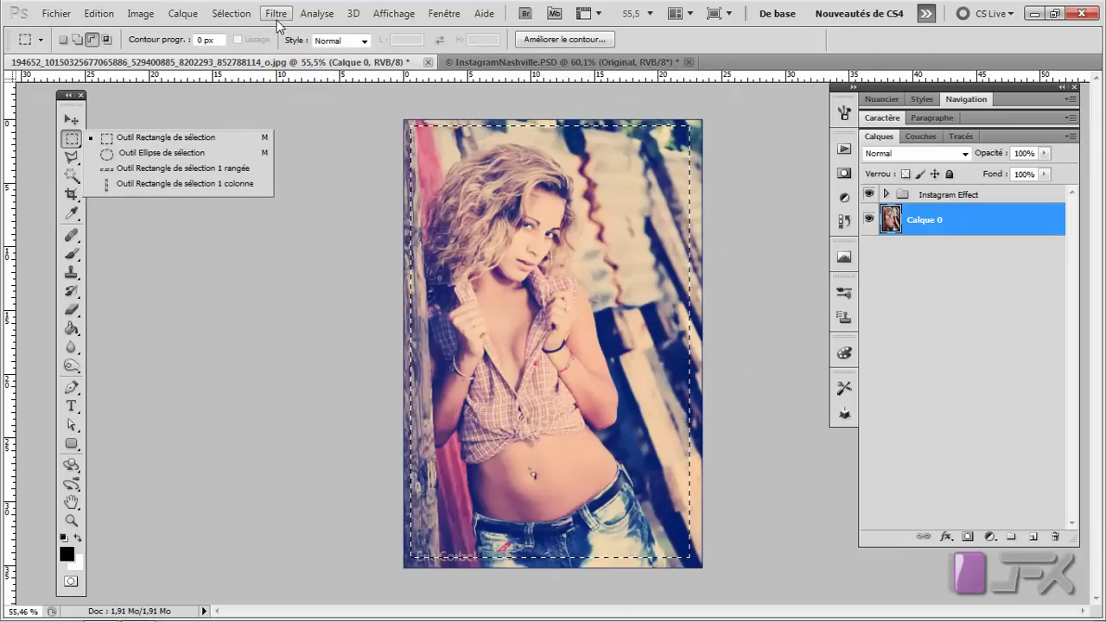
click(233, 18)
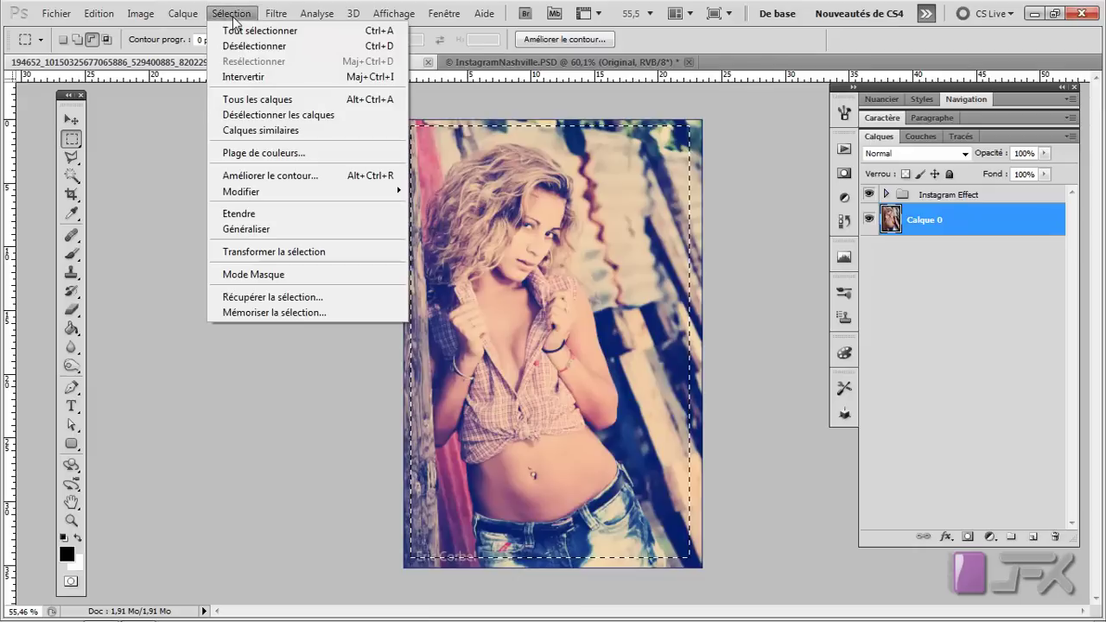
click(234, 78)
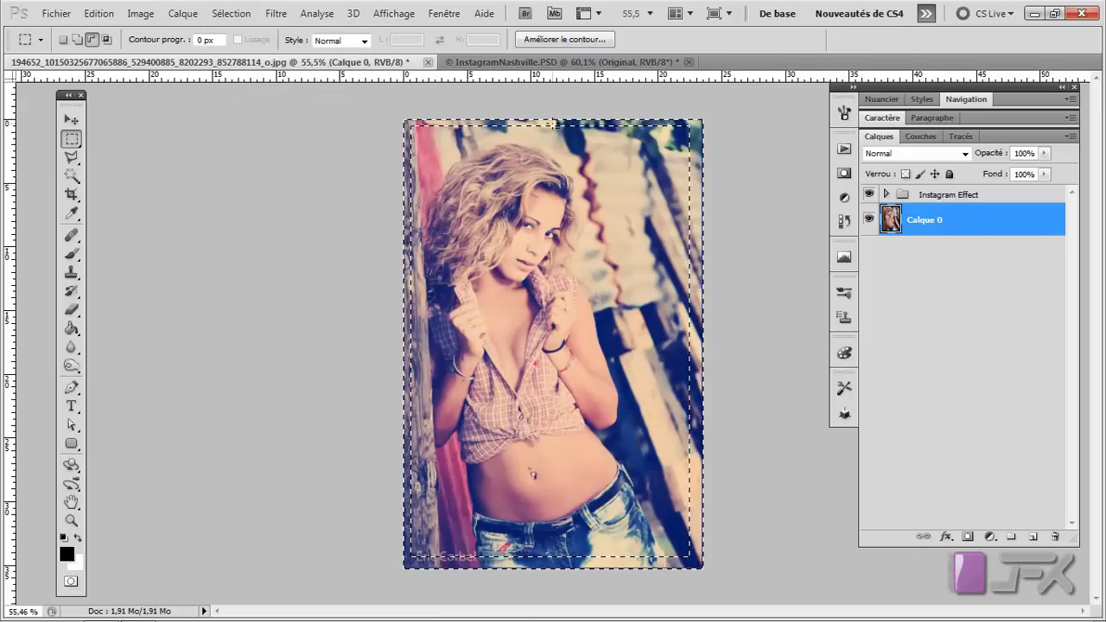
scroll(548, 132, up, 1)
scroll(548, 132, up, 1)
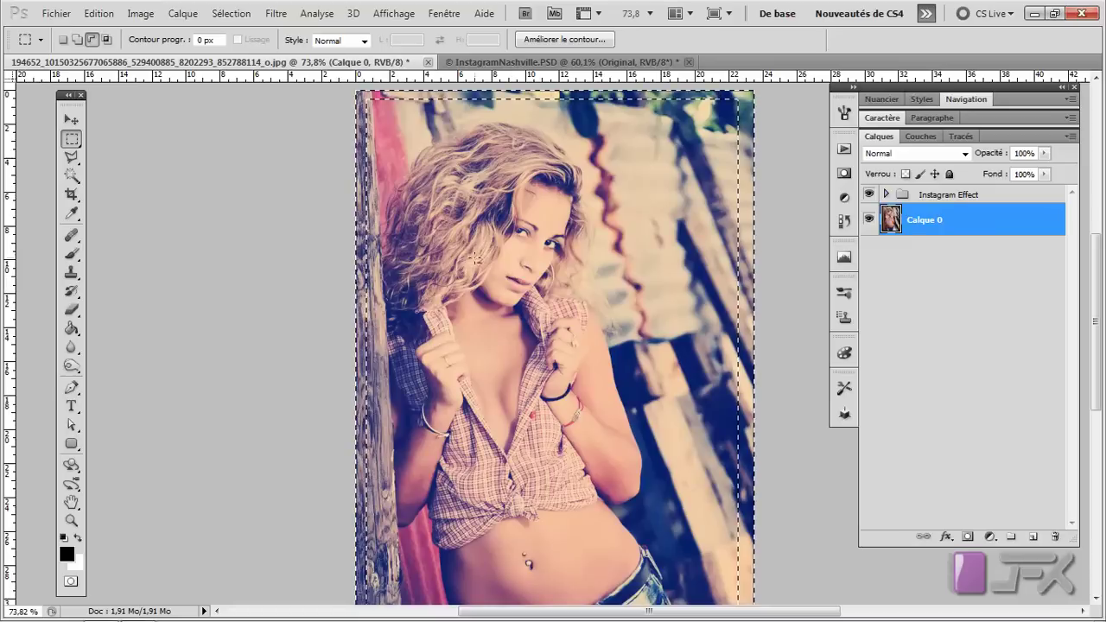
Step: Create the empty layer Calque 1 and place it at the top of the Instagram Effect group
key(g)
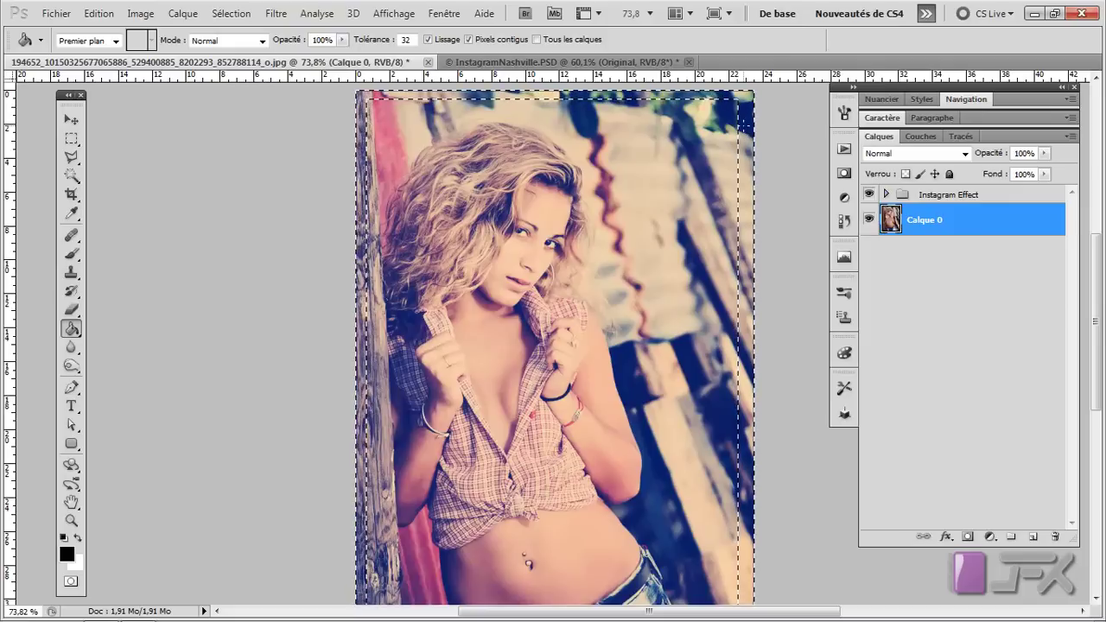
click(1034, 537)
drag(918, 211, 931, 193)
click(886, 194)
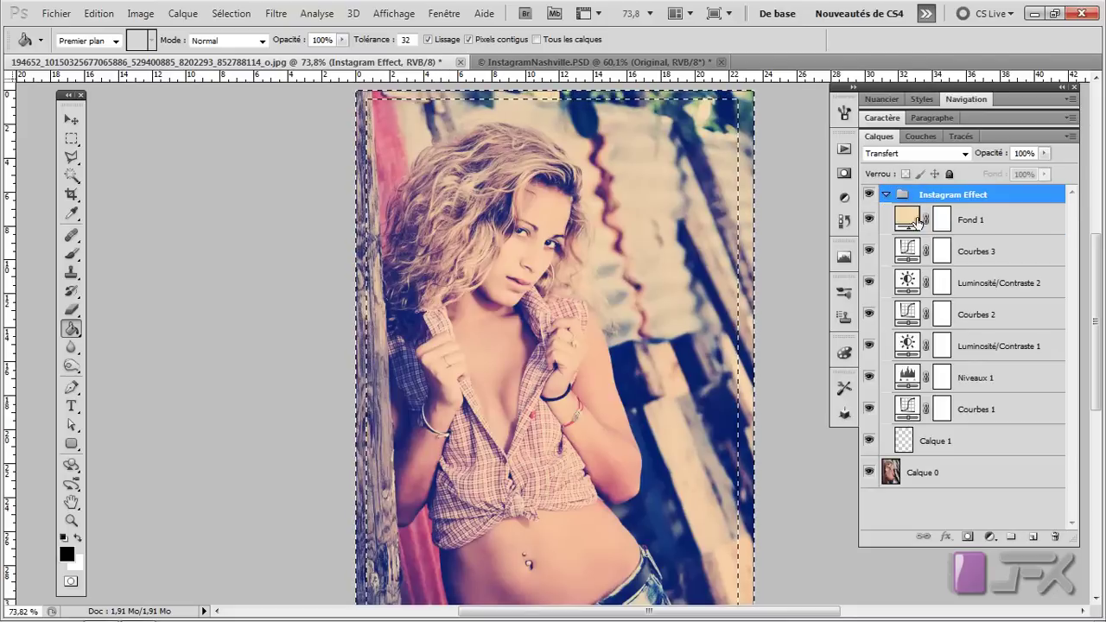
mouse_move(926, 452)
mouse_down()
mouse_move(942, 177)
mouse_move(948, 212)
mouse_up()
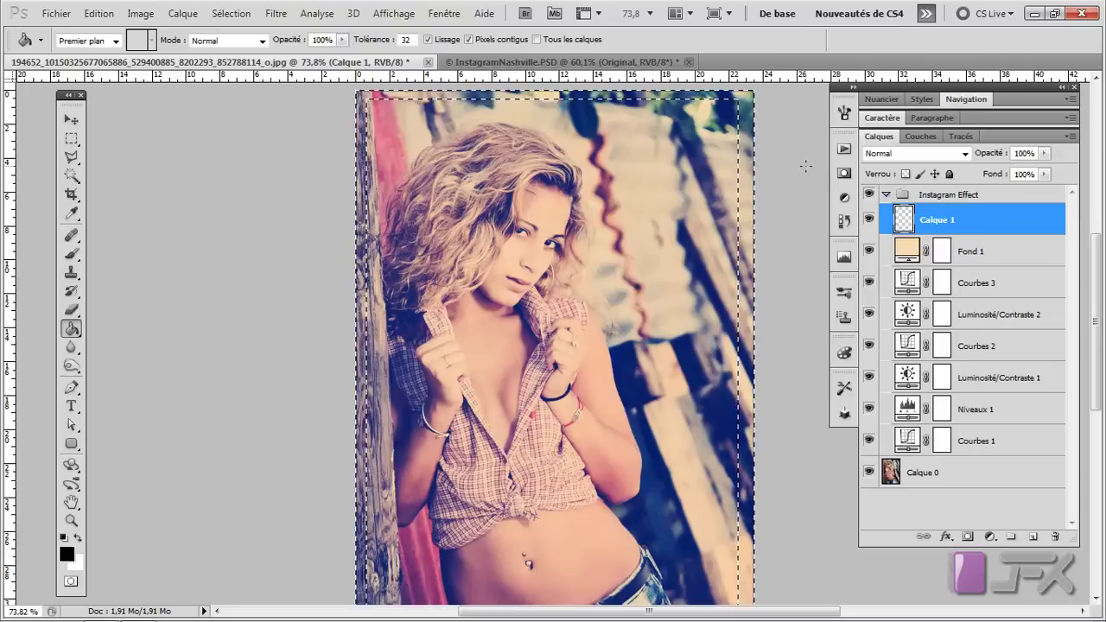
Step: Fill the edge band with black on the new layer and rename it 'Bordure'
click(744, 179)
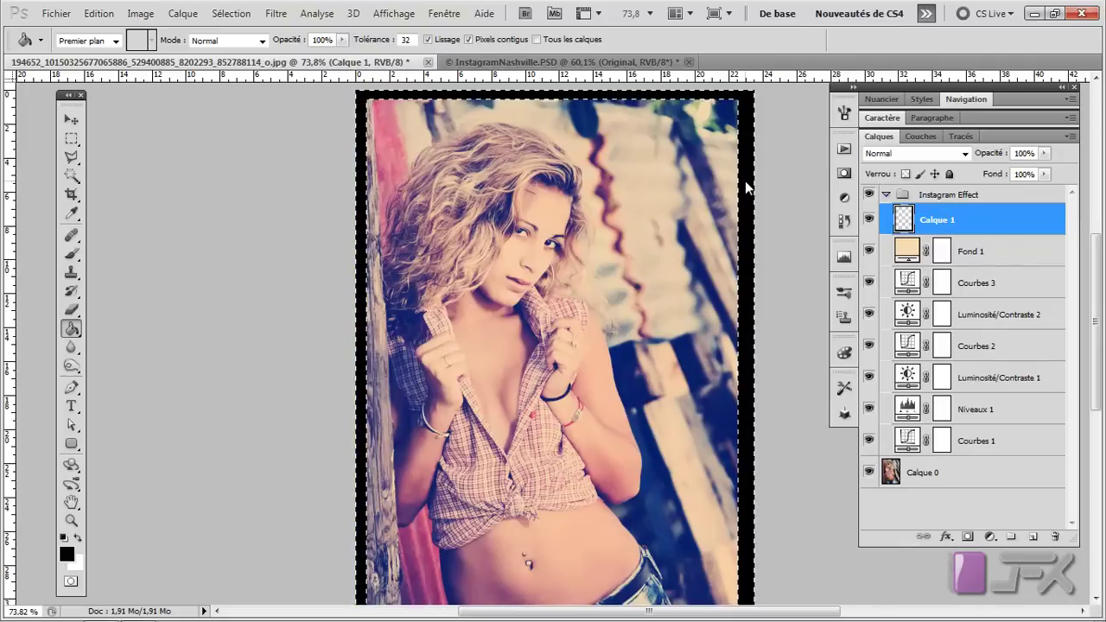
double_click(934, 220)
text(Bo)
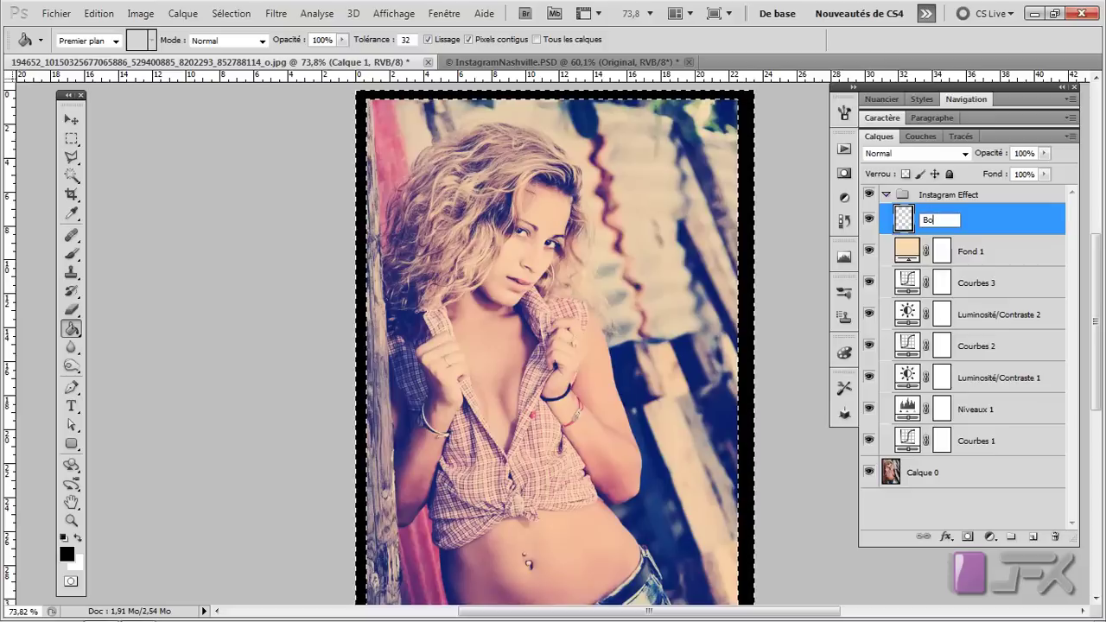
text(rdure)
key(Return)
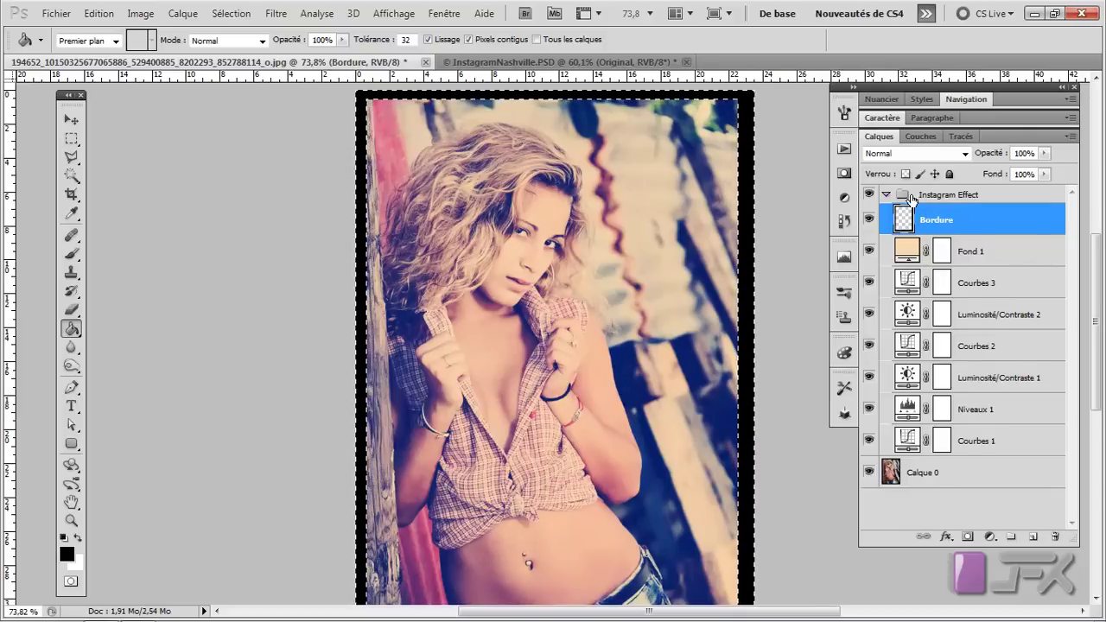
Step: Deselect and move the Bordure layer just below Fond 1 in the group
scroll(659, 204, down, 1)
key(ctrl+d)
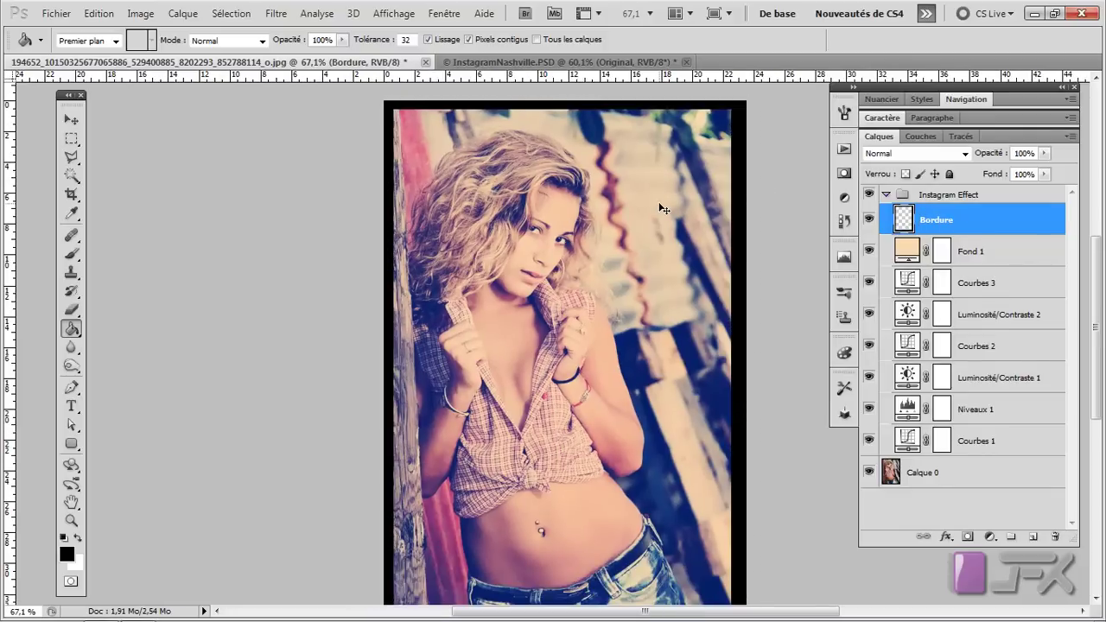
drag(1017, 227, 979, 265)
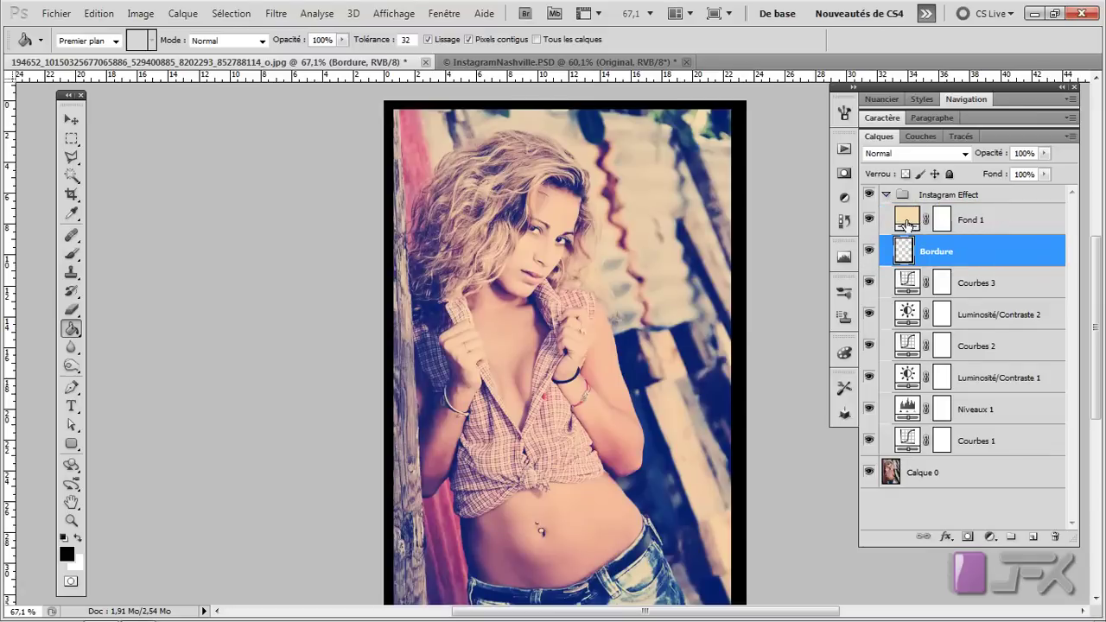
scroll(586, 220, down, 1)
scroll(589, 221, down, 1)
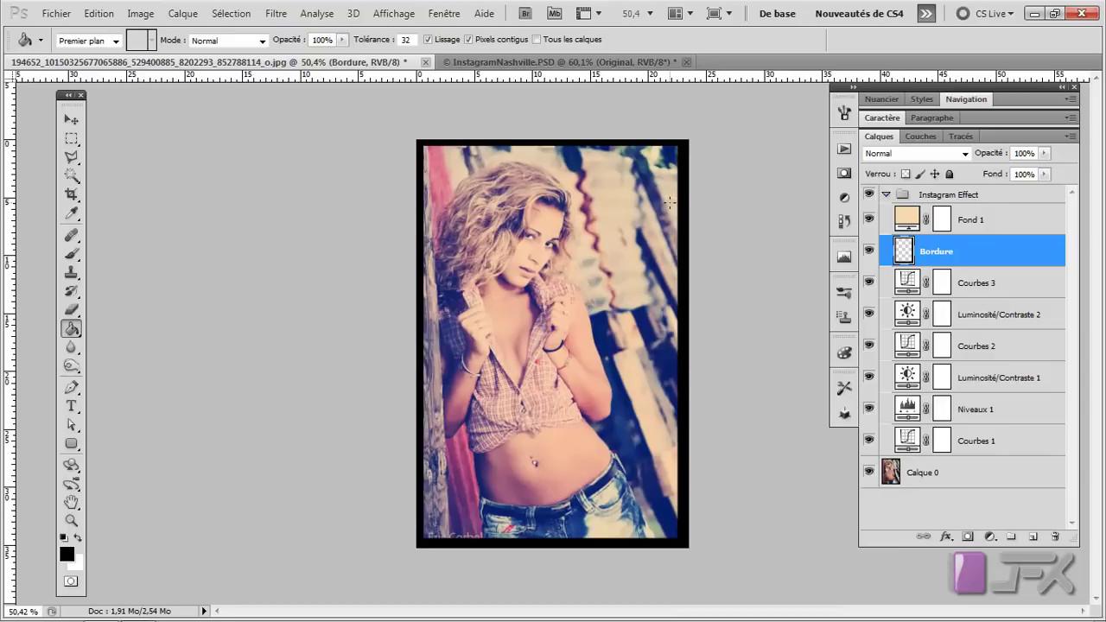
scroll(644, 228, up, 1)
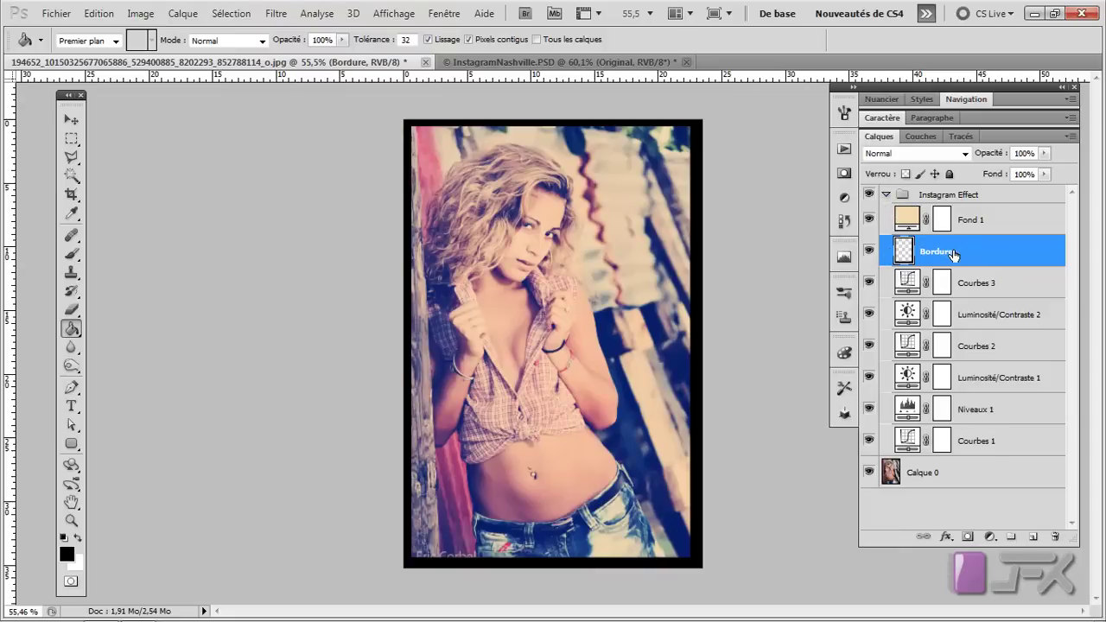
Step: Delete the Bordure frame layer and drag the Instagram Effect group onto the beach photo
key(Delete)
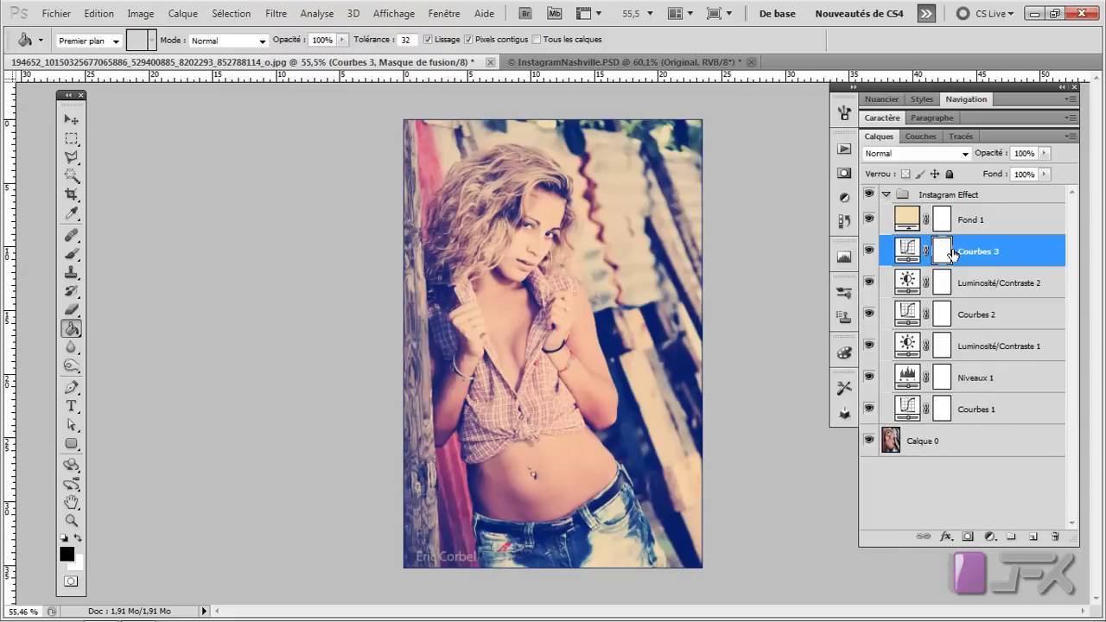
drag(403, 62, 383, 125)
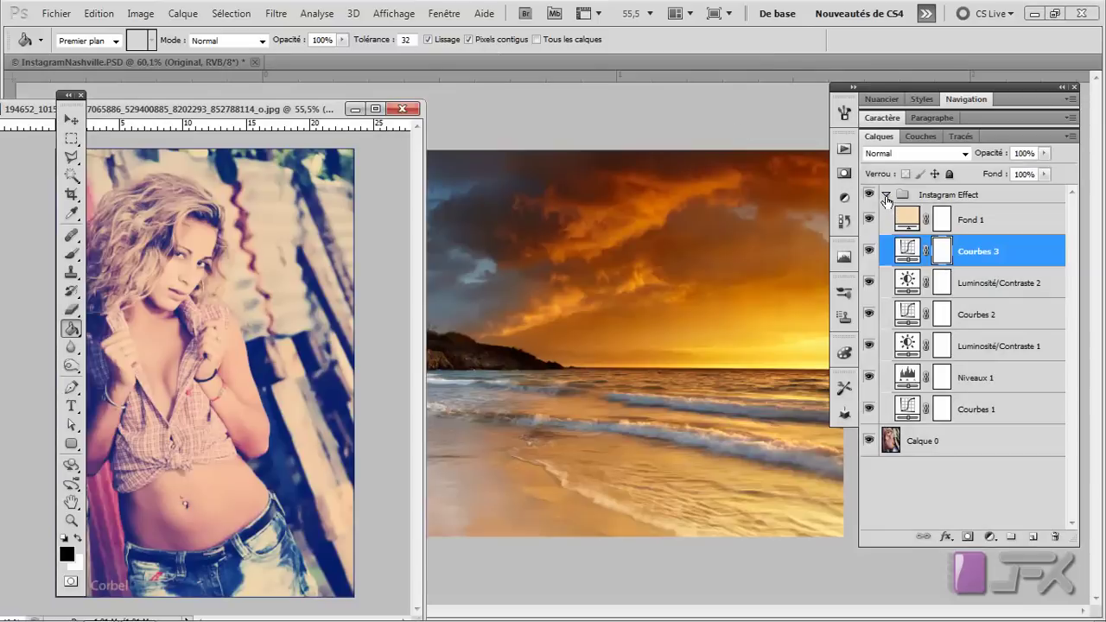
click(886, 198)
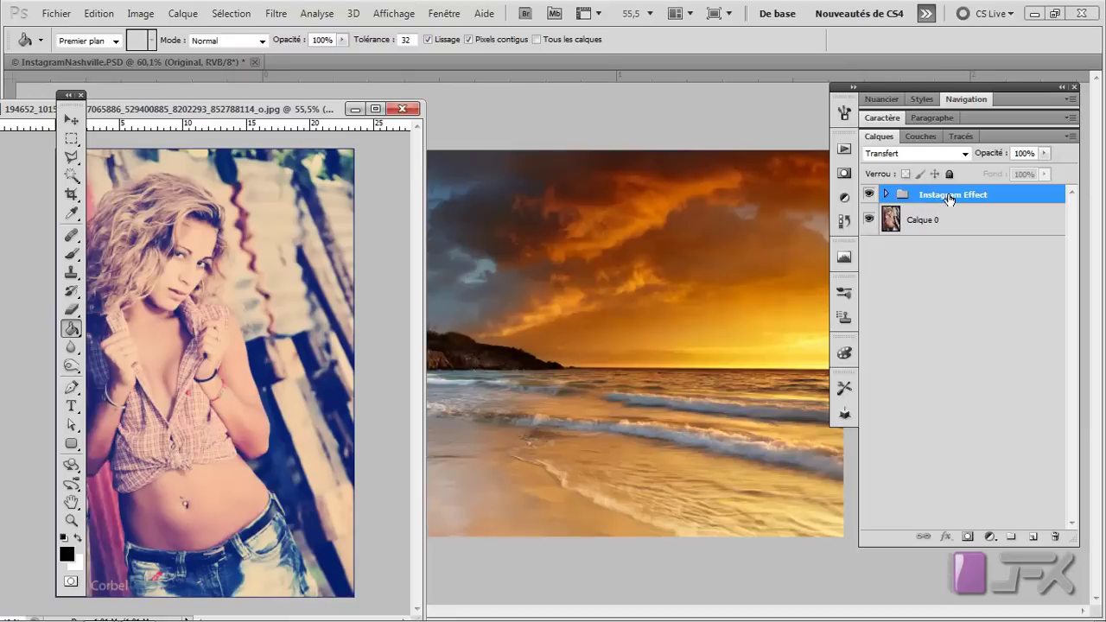
mouse_move(950, 199)
mouse_down()
mouse_move(721, 306)
mouse_move(635, 288)
mouse_up()
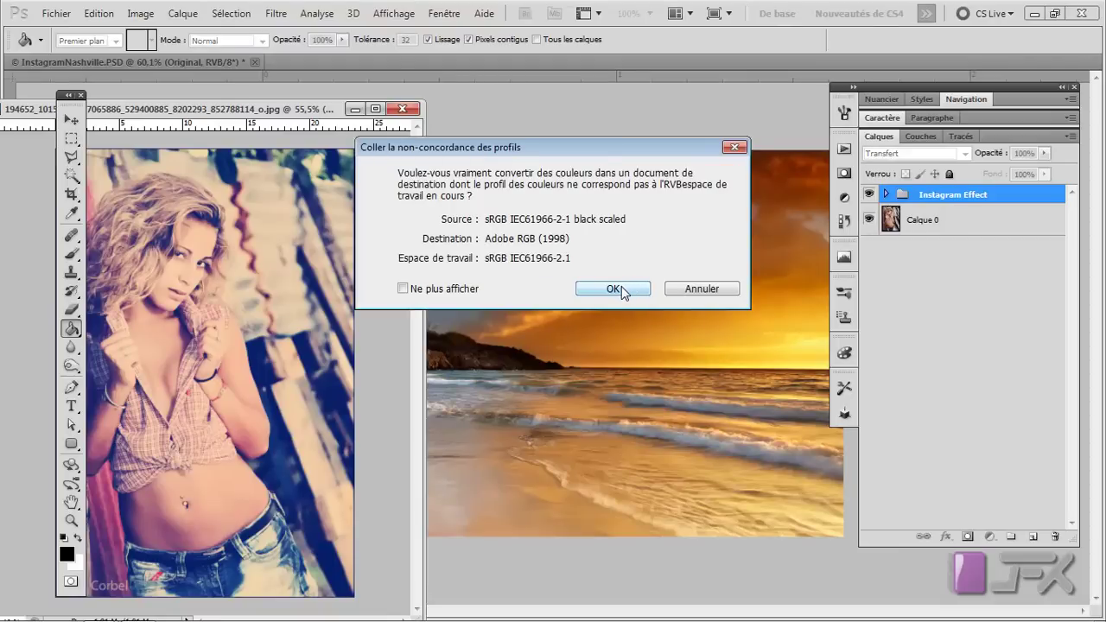
Step: Accept the colour-profile conversion and dock the portrait window back as a tab
click(622, 286)
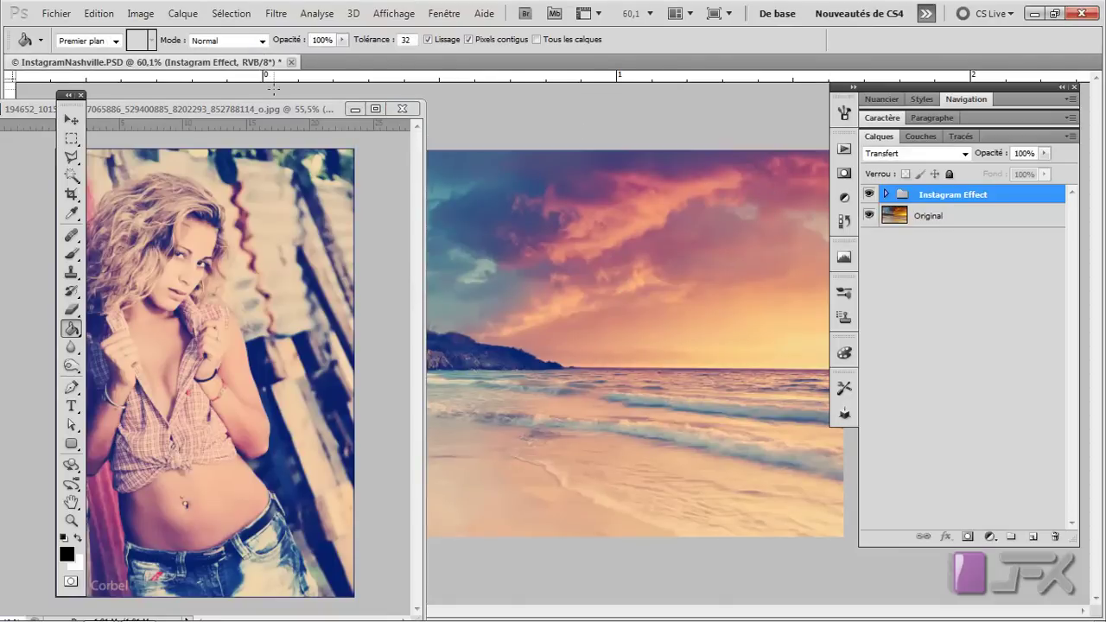
drag(224, 109, 501, 112)
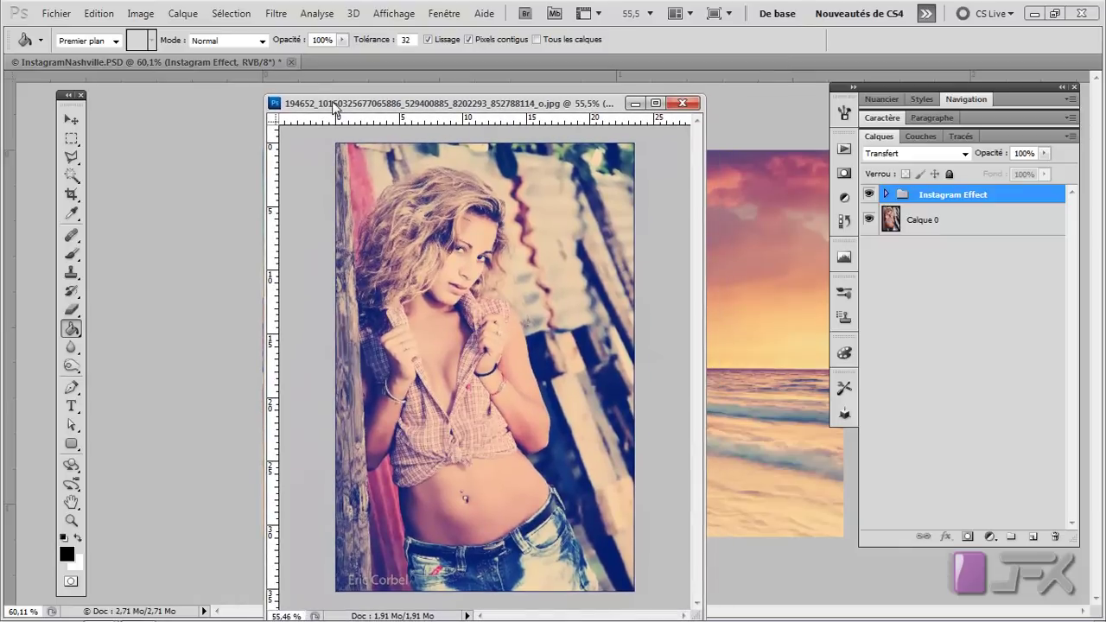
click(254, 69)
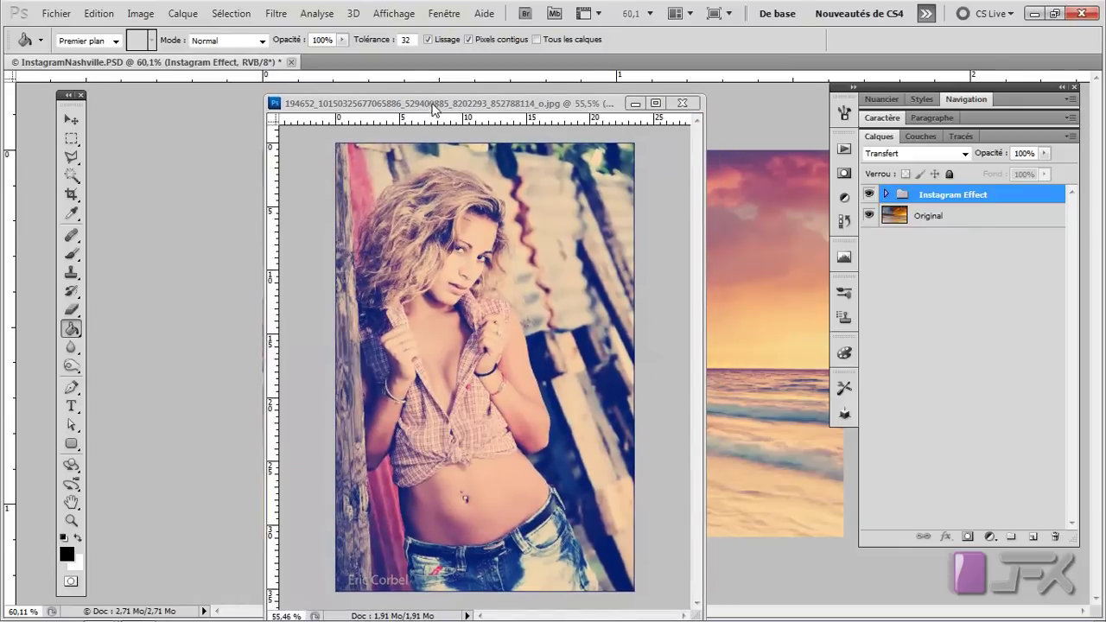
drag(436, 104, 449, 73)
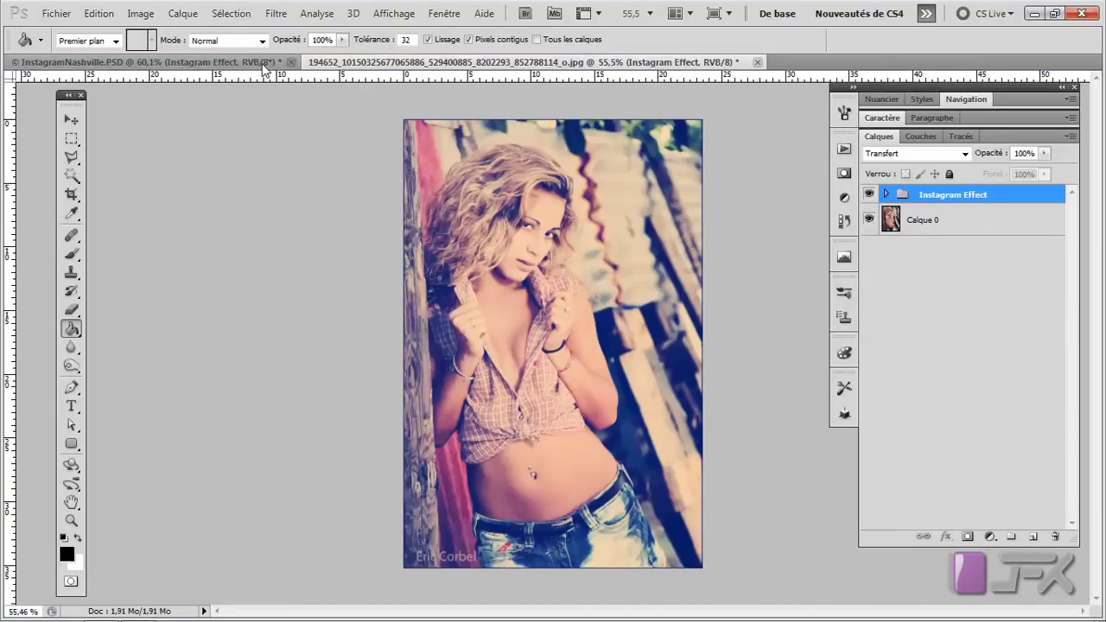
Step: On the beach sunset photo, toggle the Instagram Effect group off and on to compare
click(147, 62)
click(870, 196)
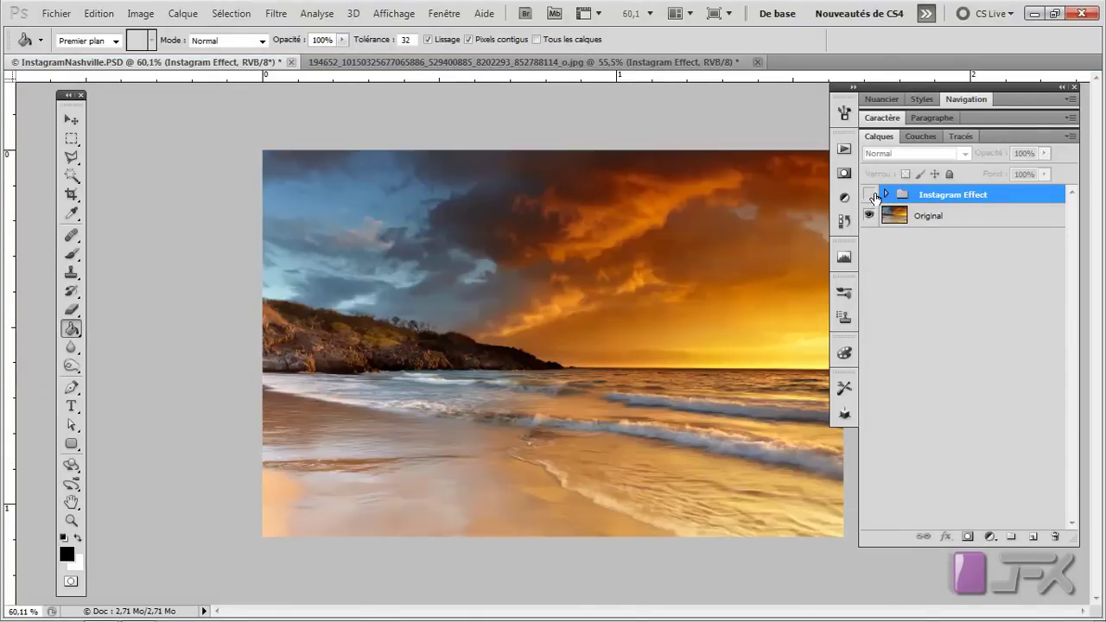
scroll(715, 219, down, 2)
click(869, 195)
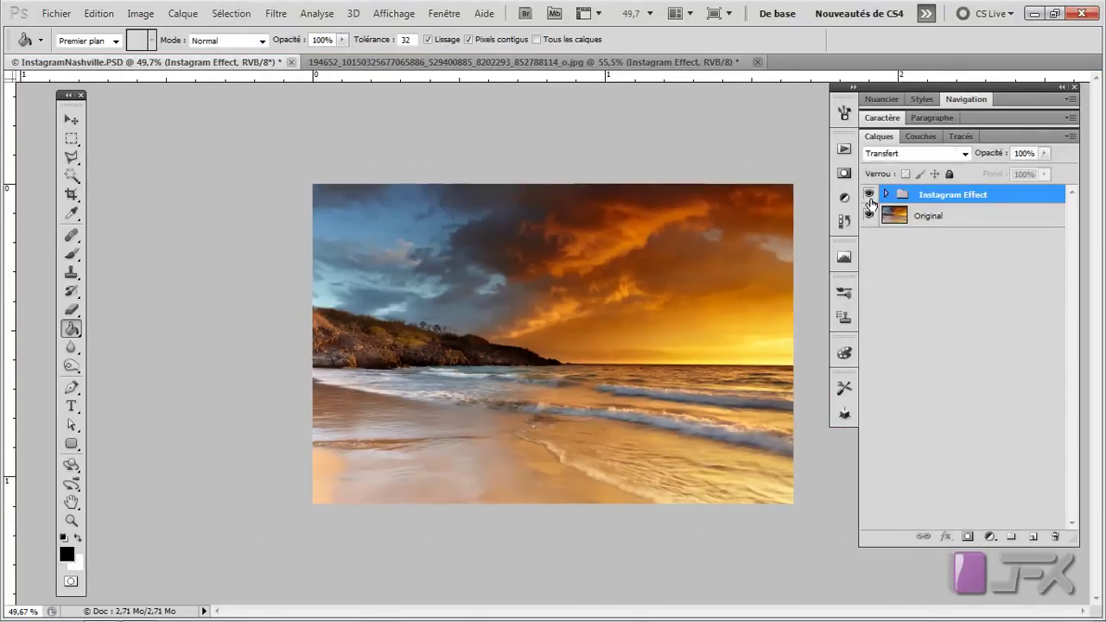